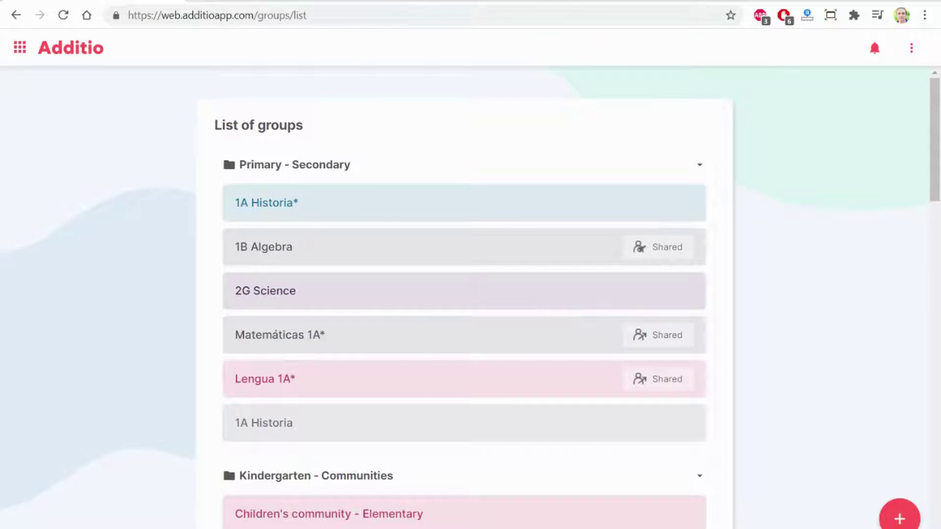
Scroll through the main navigation menu to browse its sections
{"action": "left_click", "coordinate": [22, 49]}
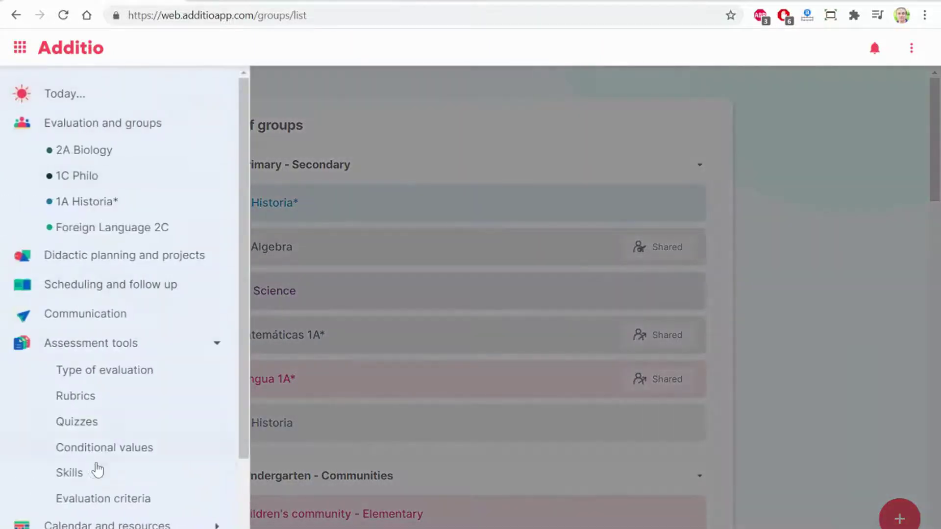
{"action": "scroll", "coordinate": [94, 482], "scroll_direction": "down", "scroll_amount": 2}
{"action": "scroll", "coordinate": [91, 496], "scroll_direction": "down", "scroll_amount": 1}
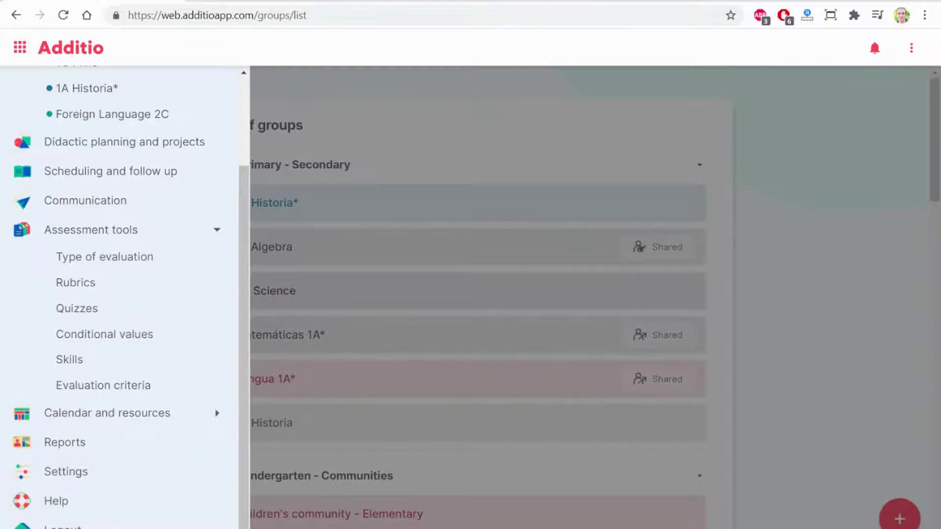
{"action": "scroll", "coordinate": [226, 240], "scroll_direction": "up", "scroll_amount": 3}
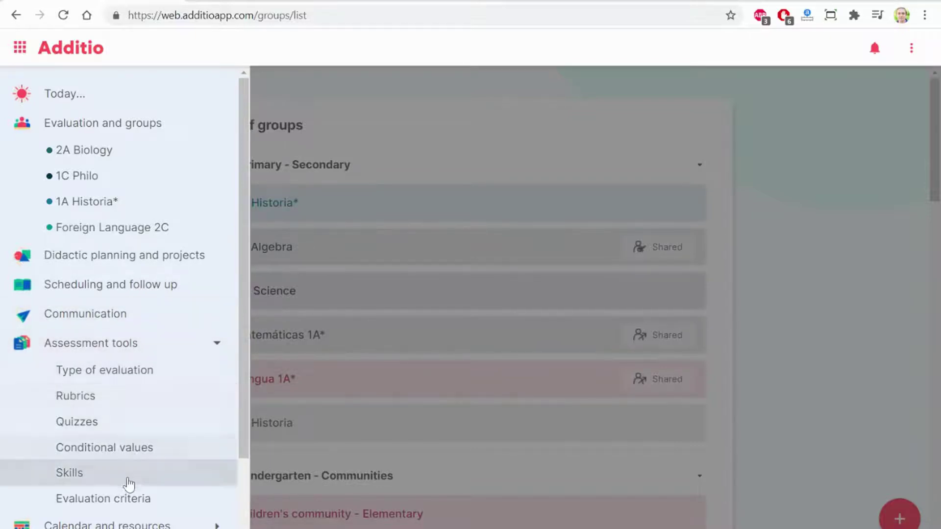
{"action": "scroll", "coordinate": [130, 466], "scroll_direction": "down", "scroll_amount": 3}
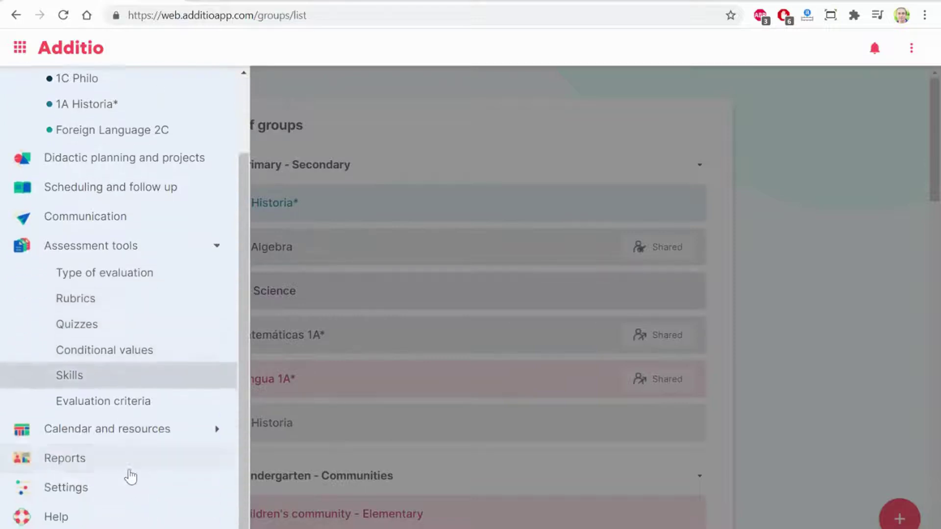
{"action": "scroll", "coordinate": [131, 476], "scroll_direction": "up", "scroll_amount": 3}
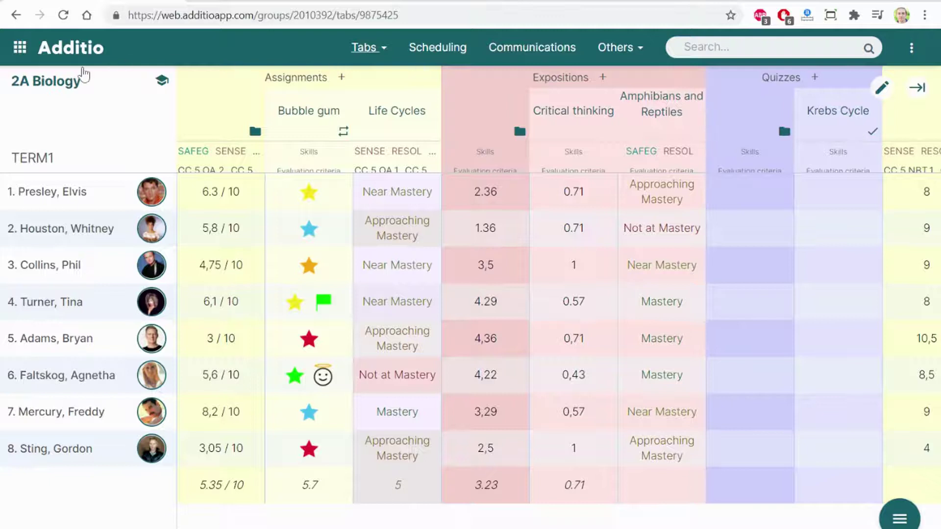
Return to the Evaluation and groups list
{"action": "left_click", "coordinate": [23, 50]}
{"action": "left_click", "coordinate": [81, 123]}
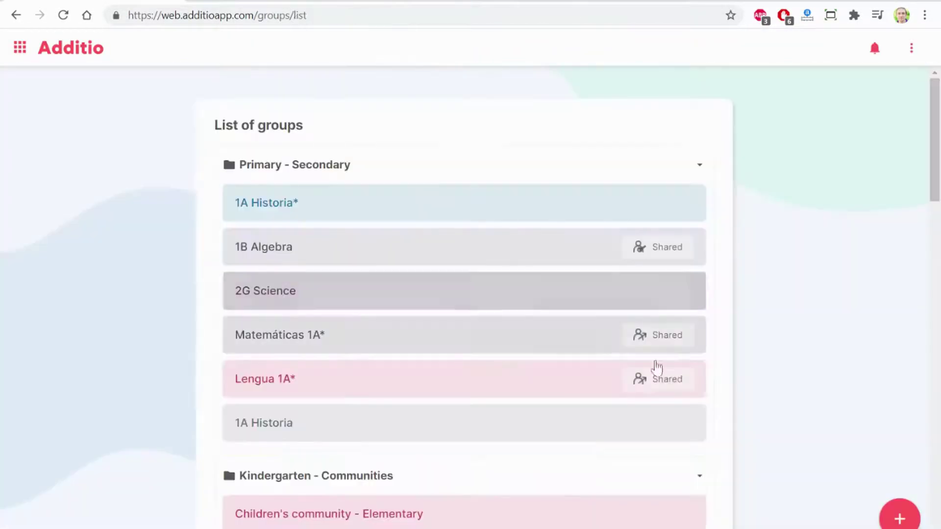
{"action": "scroll", "coordinate": [656, 369], "scroll_direction": "down", "scroll_amount": 3}
Start a new group named 5A Chemistry and add a class to its timetable
{"action": "left_click", "coordinate": [892, 526]}
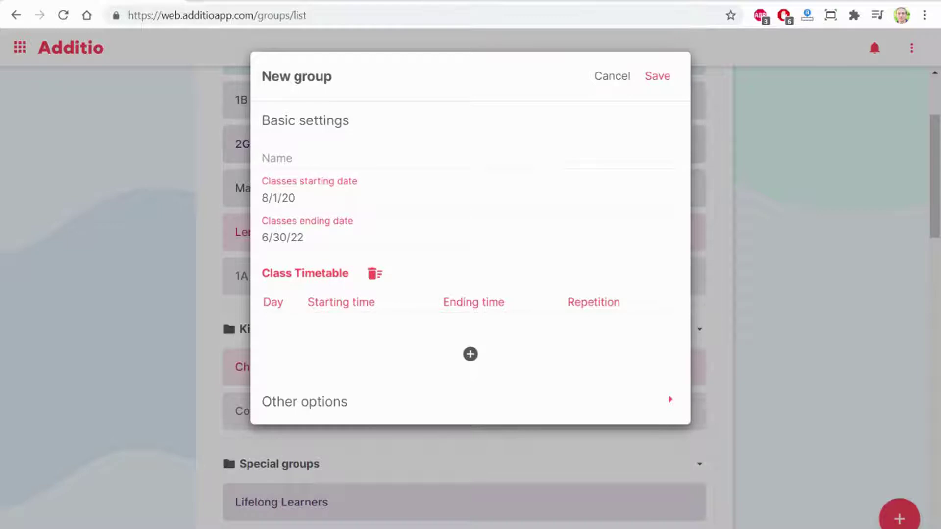
{"action": "type", "text": "5A Chemistry"}
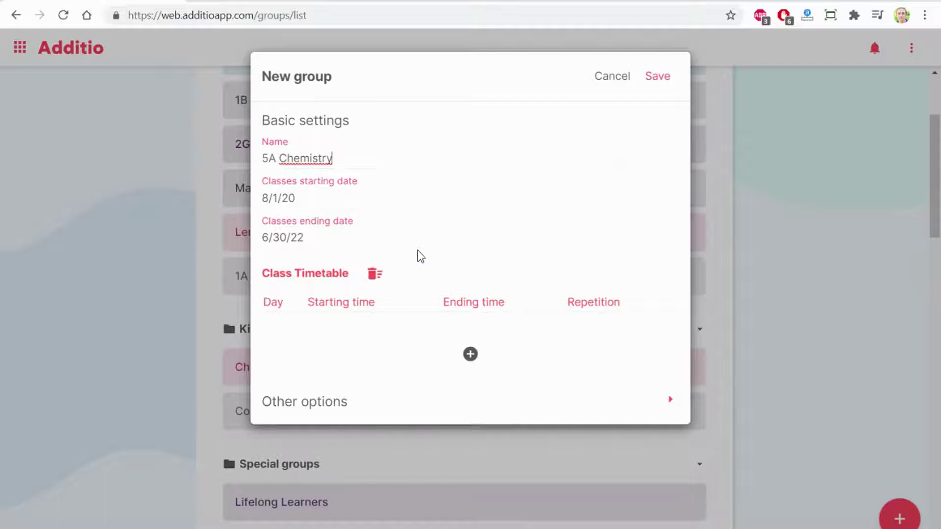
{"action": "left_click", "coordinate": [469, 356]}
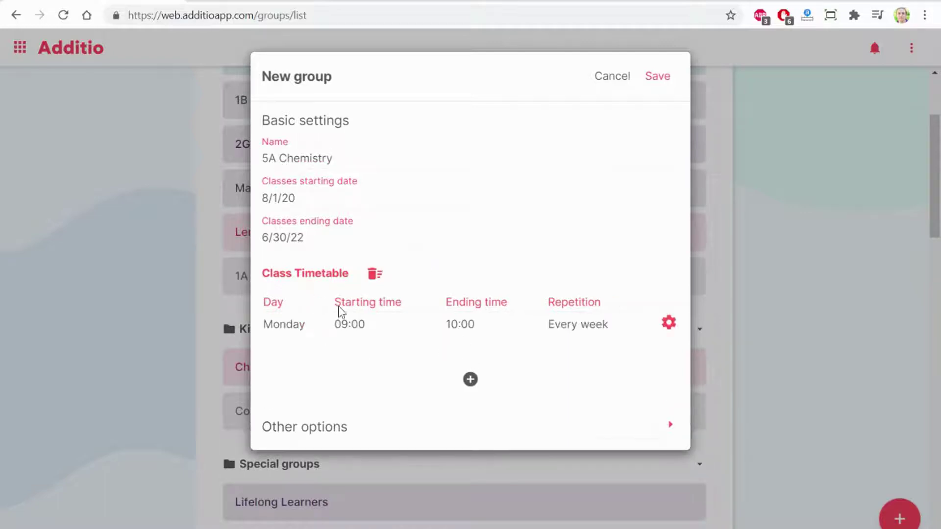
Set the class to Wednesday, 10:00–11:00, repeating every week, and save it
{"action": "left_click", "coordinate": [669, 326]}
{"action": "left_click", "coordinate": [483, 140]}
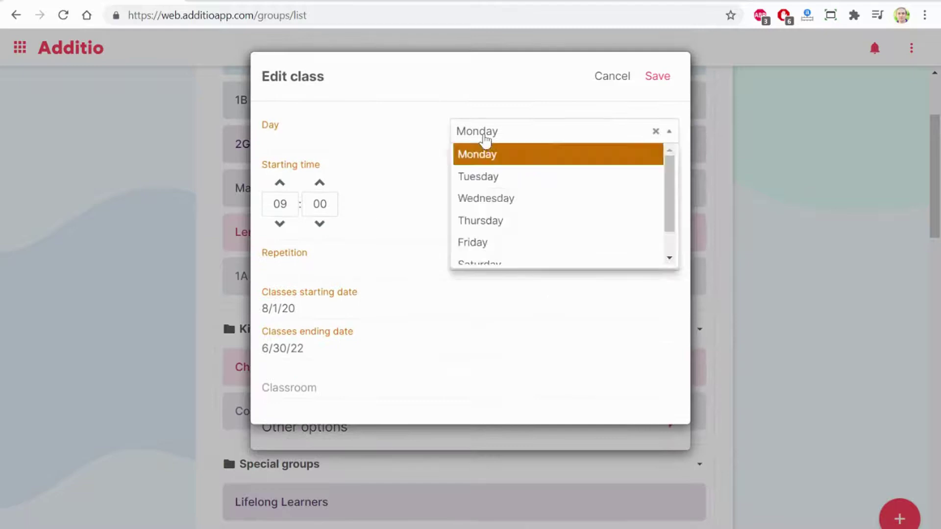
{"action": "left_click", "coordinate": [497, 201]}
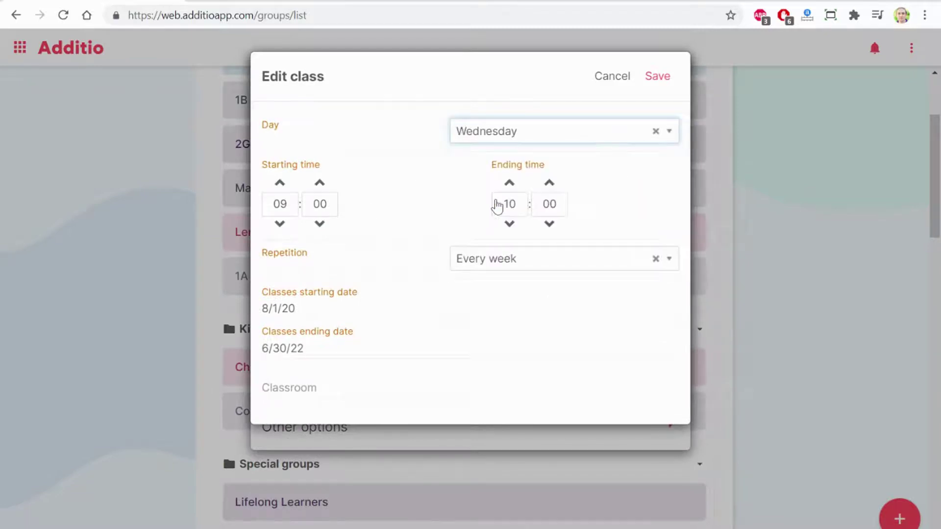
{"action": "left_click", "coordinate": [280, 184]}
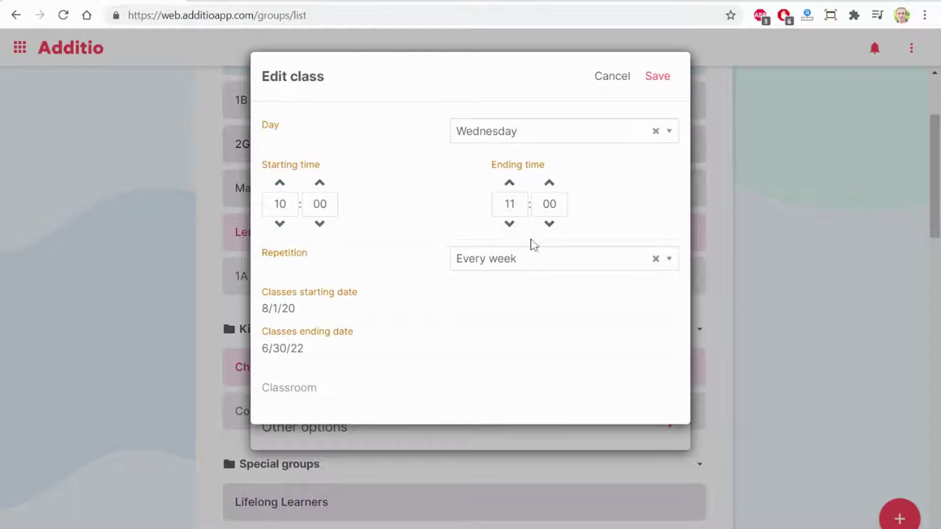
{"action": "left_click", "coordinate": [535, 259]}
{"action": "left_click", "coordinate": [546, 304]}
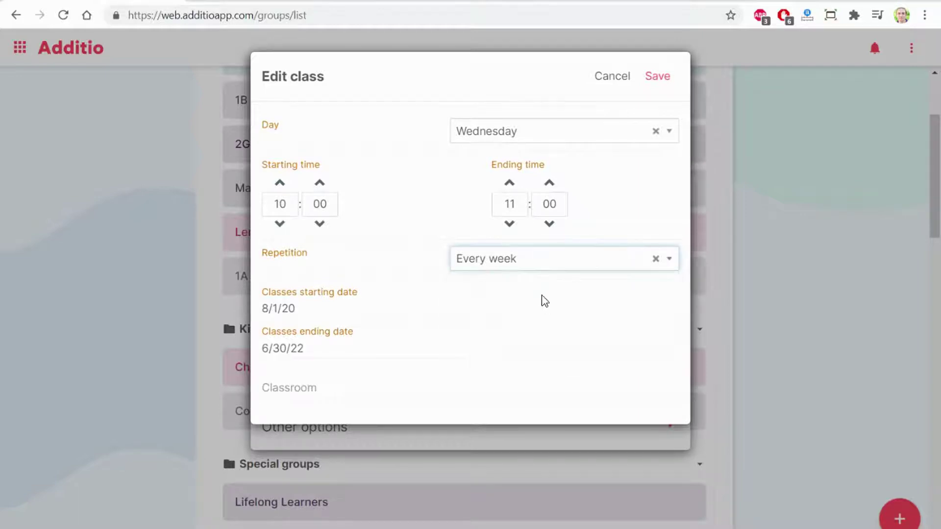
{"action": "left_click", "coordinate": [652, 79]}
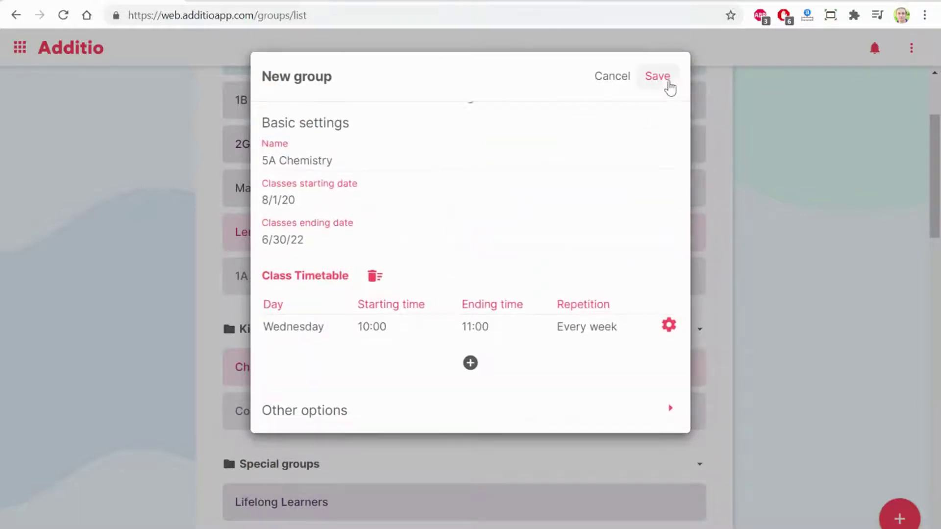
Save the 5A Chemistry group and bring up the Import students options in its gradebook
{"action": "left_click", "coordinate": [669, 88]}
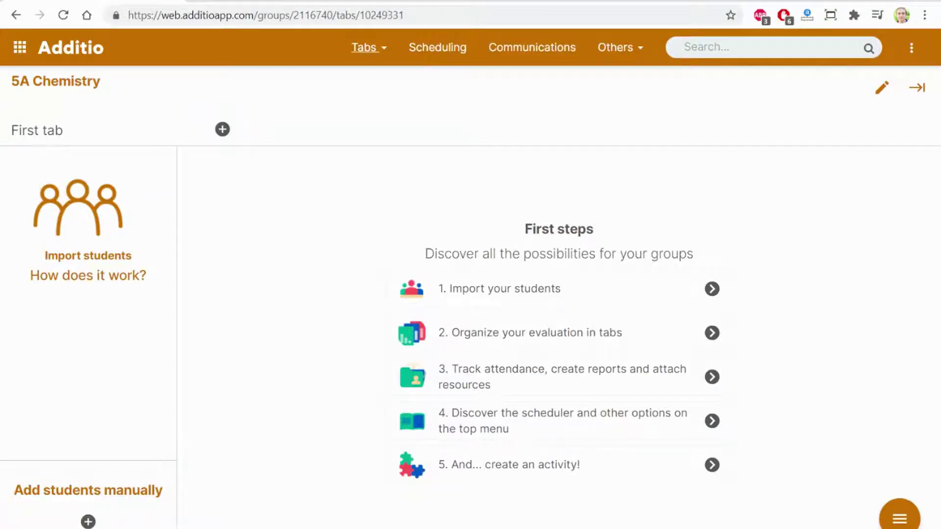
{"action": "left_click", "coordinate": [90, 220]}
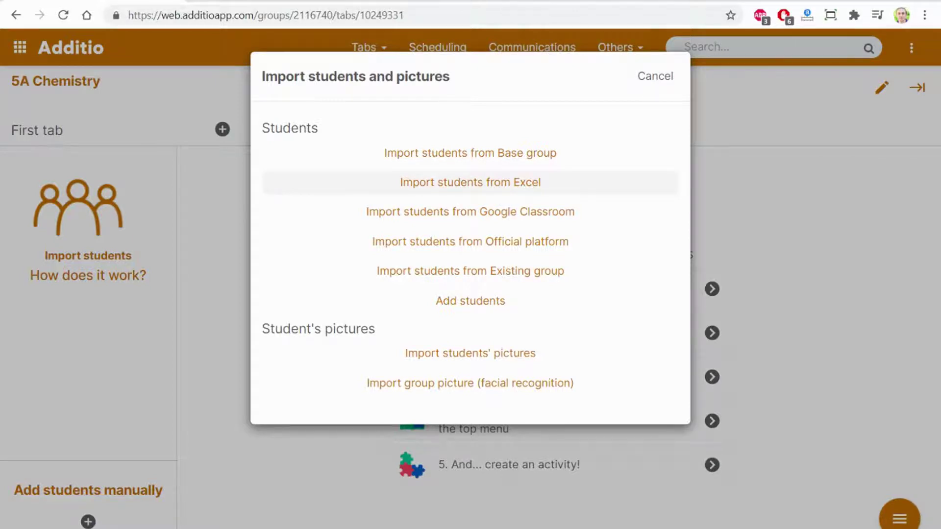
Import students from an Excel file, using the first row as column titles
{"action": "left_click", "coordinate": [496, 190]}
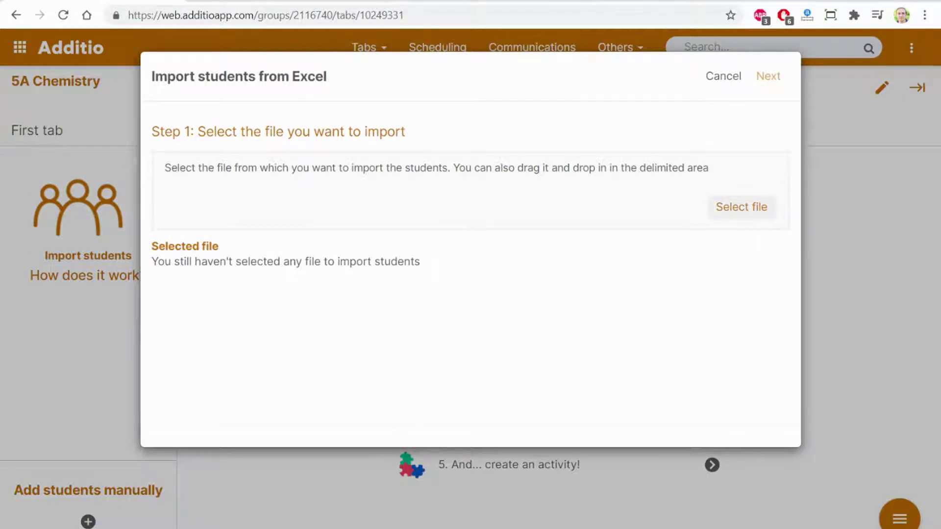
{"action": "left_click", "coordinate": [742, 207]}
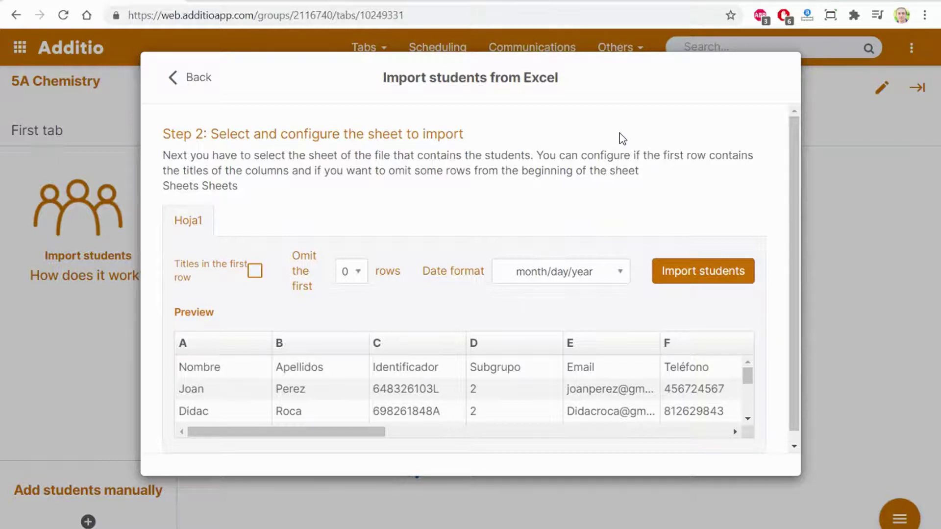
{"action": "left_click", "coordinate": [255, 270]}
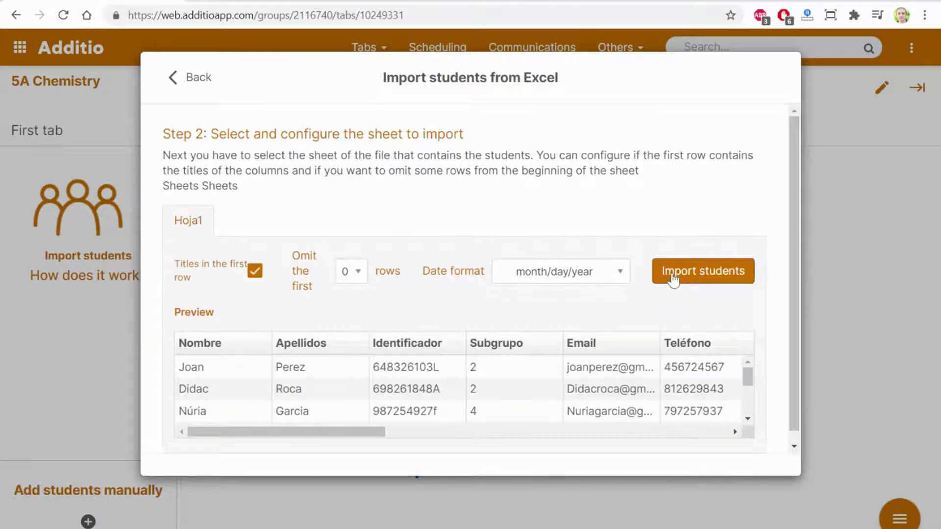
{"action": "left_click", "coordinate": [699, 281]}
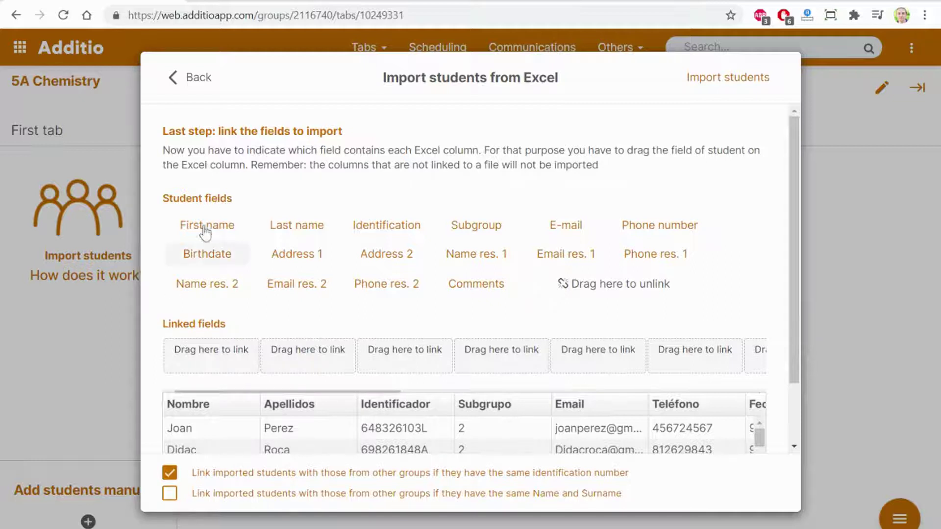
Link First name, Last name, E-mail and Subgroup to Nombre, Apellidos, Email and Subgrupo, then import
{"action": "left_click_drag", "start_coordinate": [208, 225], "coordinate": [210, 356]}
{"action": "left_click_drag", "start_coordinate": [199, 236], "coordinate": [316, 359]}
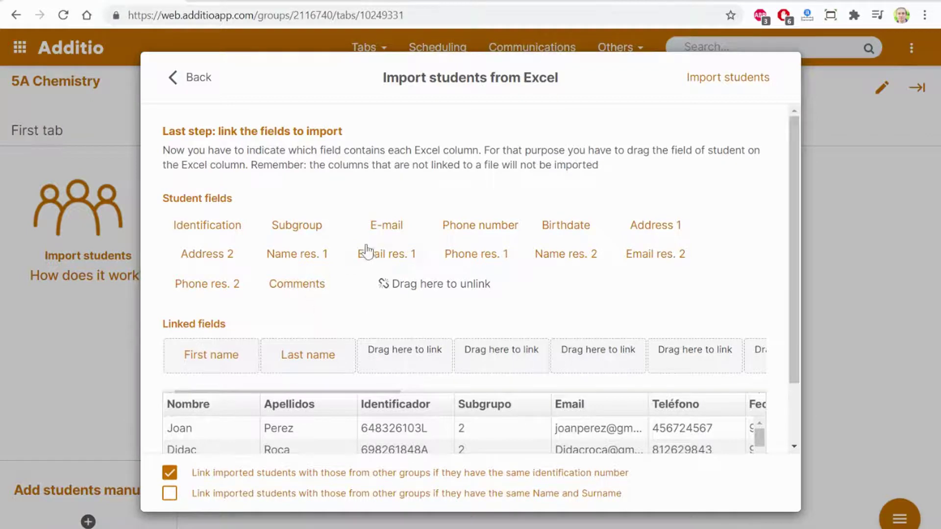
{"action": "left_click_drag", "start_coordinate": [378, 234], "coordinate": [597, 362]}
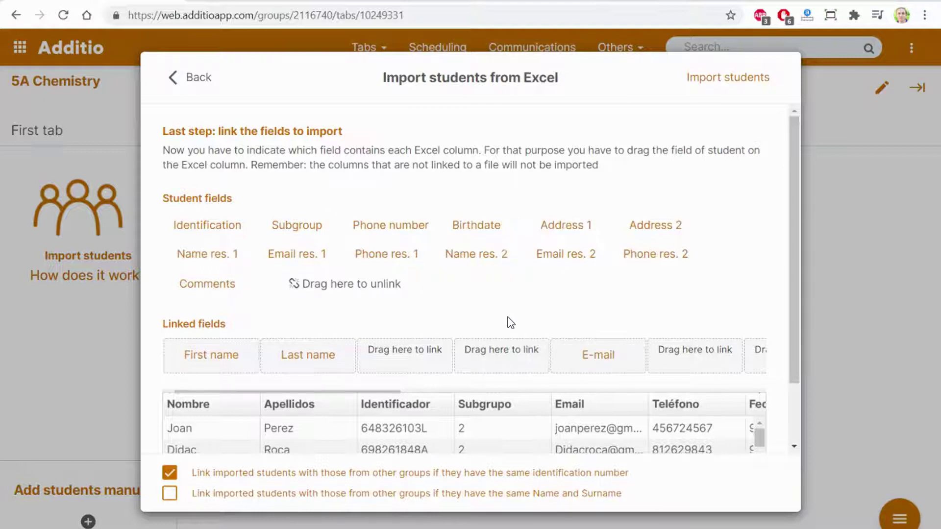
{"action": "left_click_drag", "start_coordinate": [289, 231], "coordinate": [503, 362]}
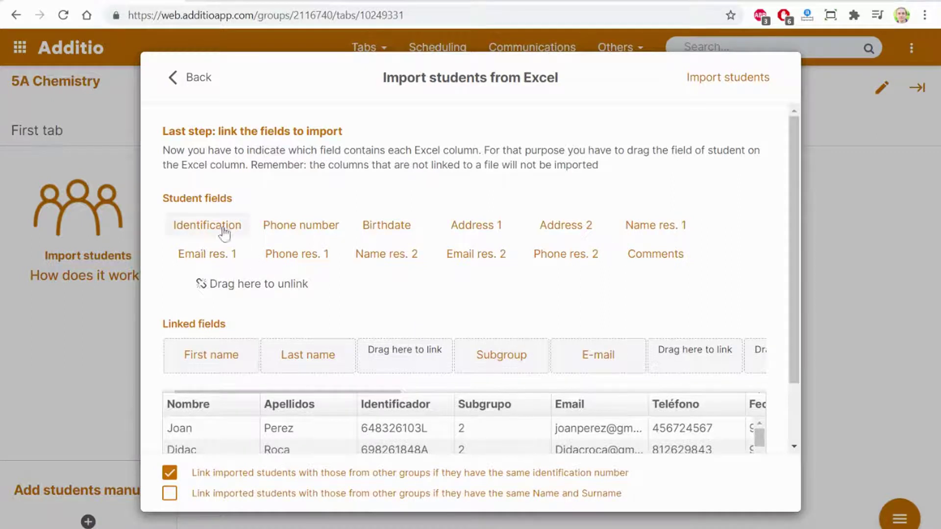
{"action": "left_click_drag", "start_coordinate": [225, 230], "coordinate": [699, 360]}
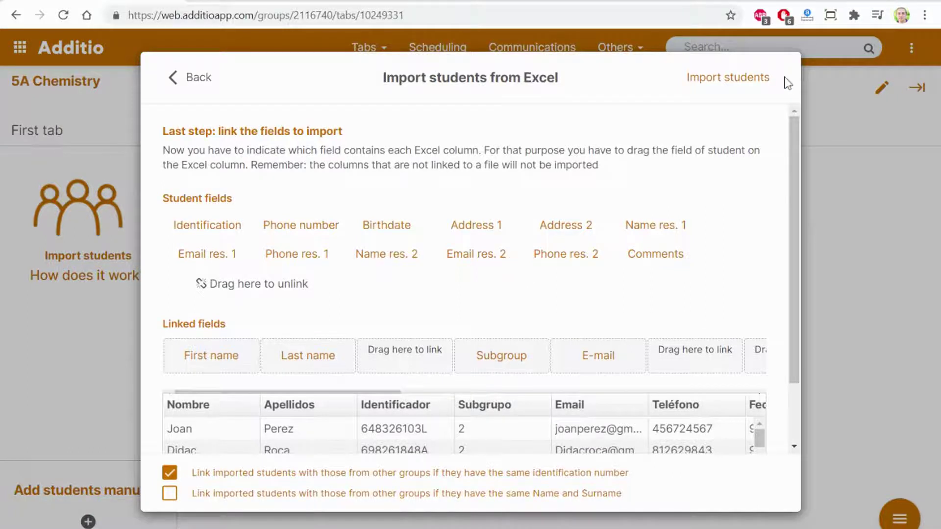
{"action": "left_click", "coordinate": [727, 78]}
Confirm the student import, then reopen Import students and pictures from the group's Students menu
{"action": "left_click", "coordinate": [605, 269]}
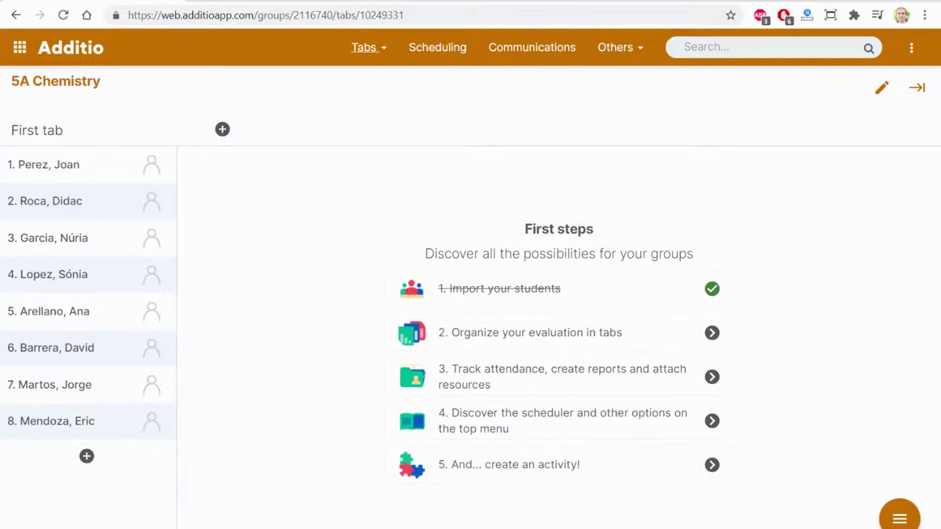
{"action": "left_click", "coordinate": [912, 48]}
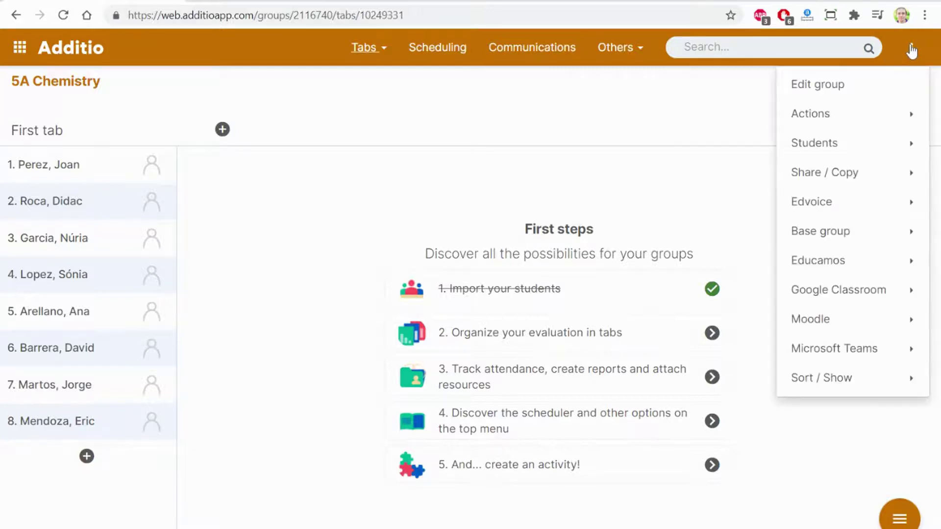
{"action": "left_click", "coordinate": [911, 48]}
{"action": "left_click", "coordinate": [913, 49]}
{"action": "mouse_move", "coordinate": [861, 140]}
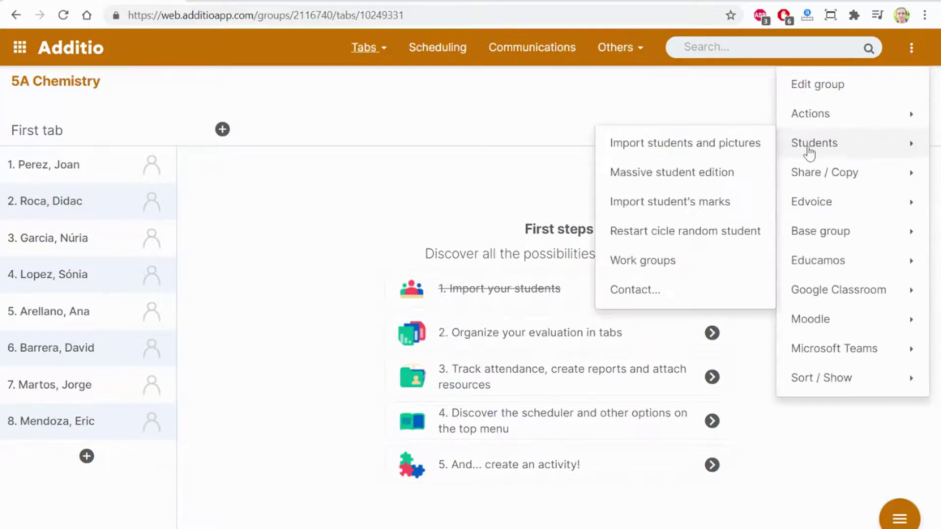
{"action": "left_click", "coordinate": [704, 152]}
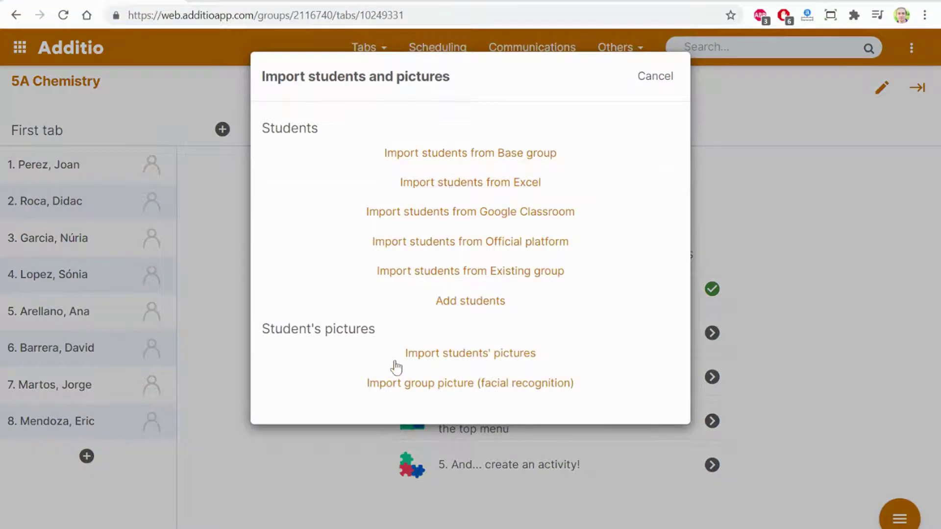
Choose Import group picture (facial recognition) and run face detection on the team photo
{"action": "left_click", "coordinate": [452, 387]}
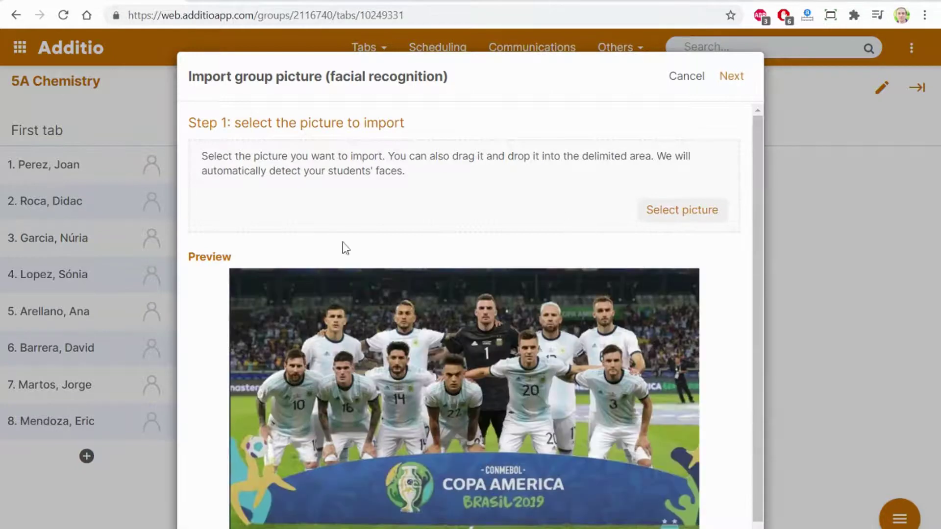
{"action": "scroll", "coordinate": [507, 352], "scroll_direction": "down", "scroll_amount": 1}
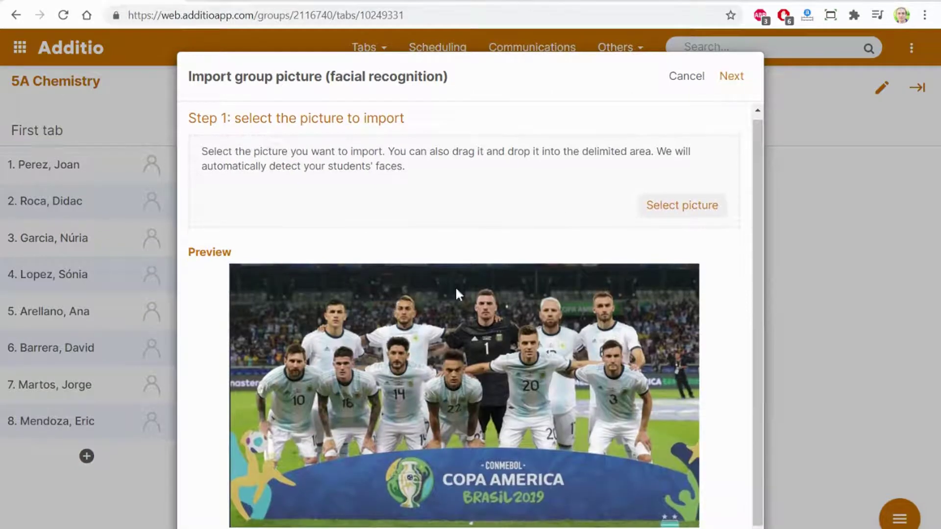
{"action": "scroll", "coordinate": [545, 299], "scroll_direction": "up", "scroll_amount": 1}
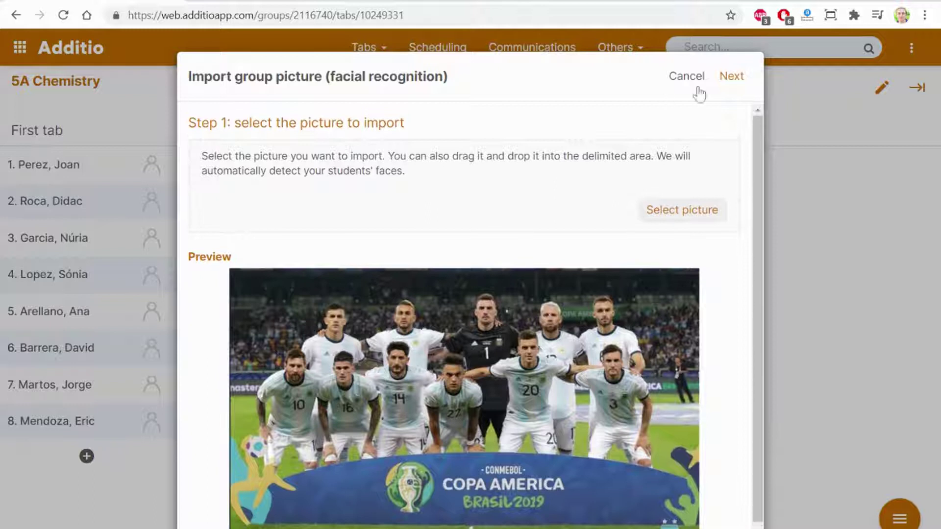
{"action": "left_click", "coordinate": [733, 78]}
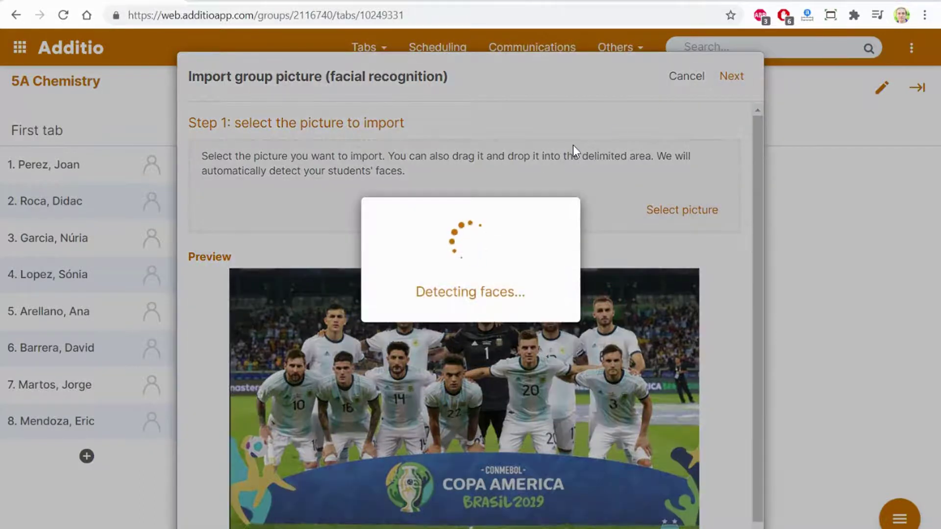
Enter the first two students' names beside the first two faces, select them, and import the pictures
{"action": "scroll", "coordinate": [422, 294], "scroll_direction": "up", "scroll_amount": 5}
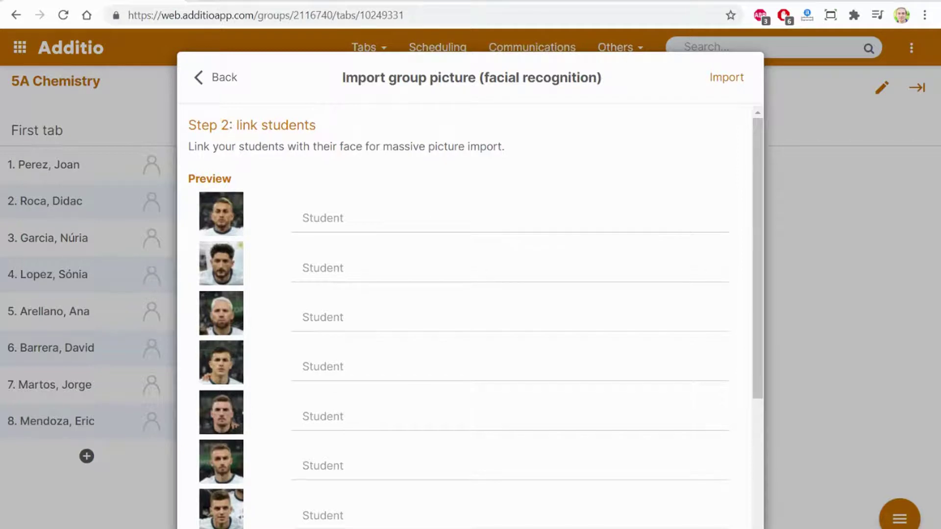
{"action": "left_click", "coordinate": [324, 218]}
{"action": "type", "text": "Joan"}
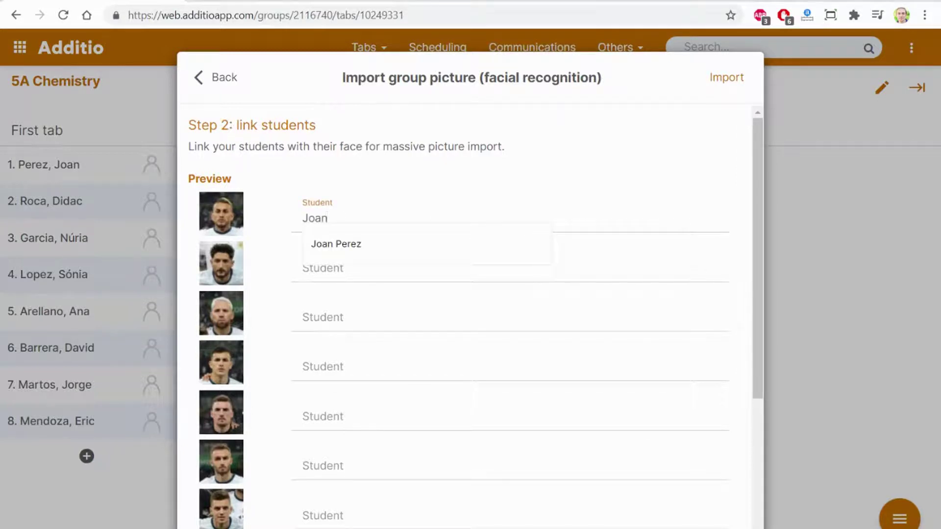
{"action": "left_click", "coordinate": [355, 245]}
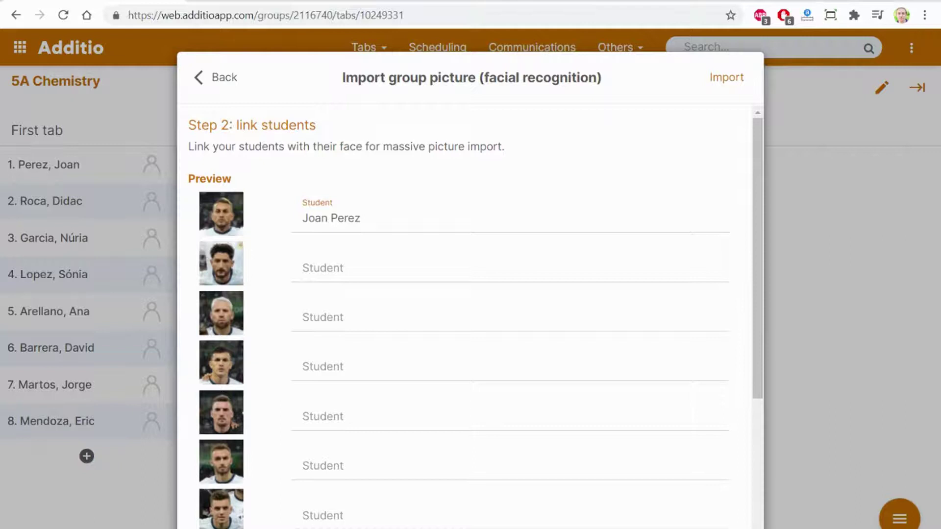
{"action": "key", "text": "Tab"}
{"action": "type", "text": "Didac"}
{"action": "left_click", "coordinate": [343, 293]}
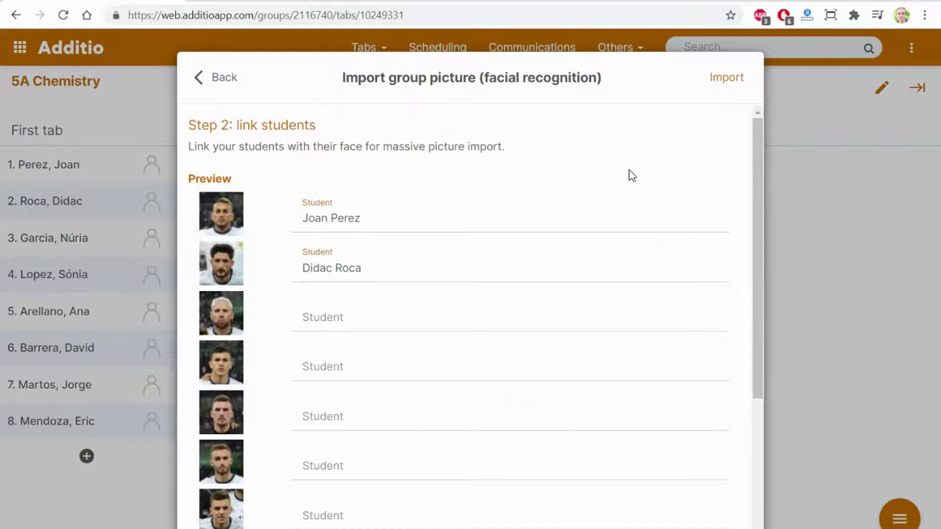
{"action": "left_click", "coordinate": [725, 78]}
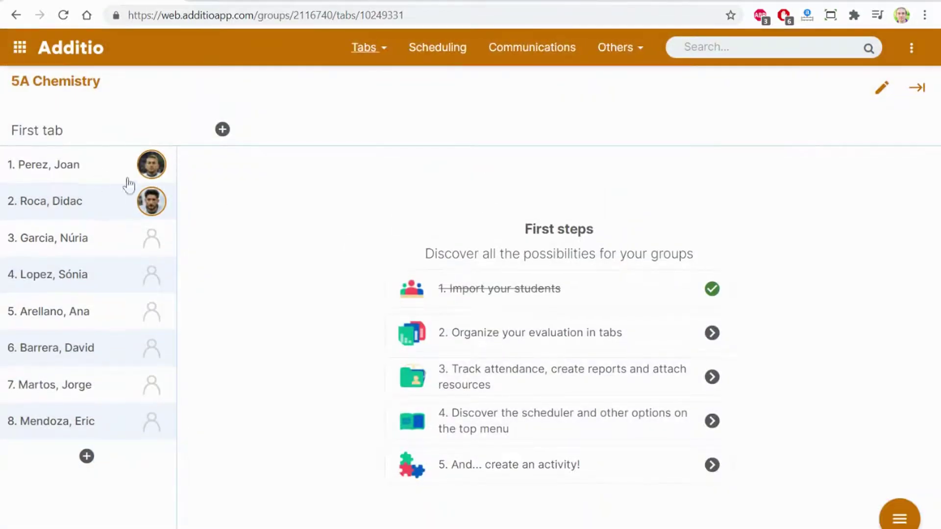
Add an Activities column to the First tab as a Category-type calculation
{"action": "left_click", "coordinate": [223, 130]}
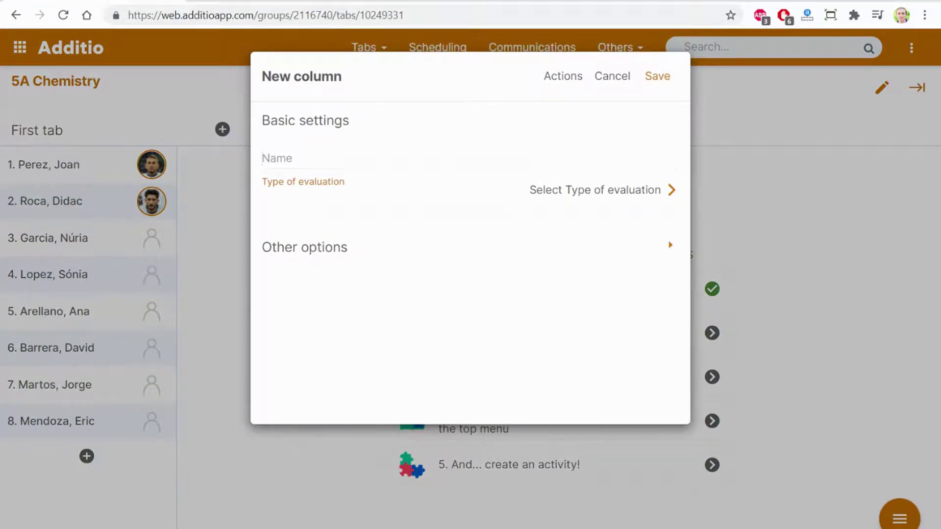
{"action": "type", "text": "Activities"}
{"action": "left_click", "coordinate": [613, 196]}
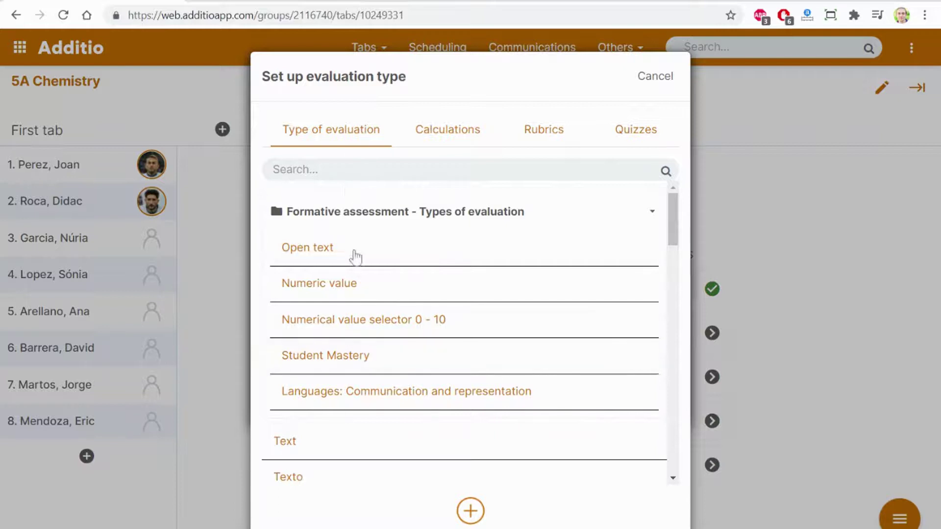
{"action": "left_click", "coordinate": [449, 144]}
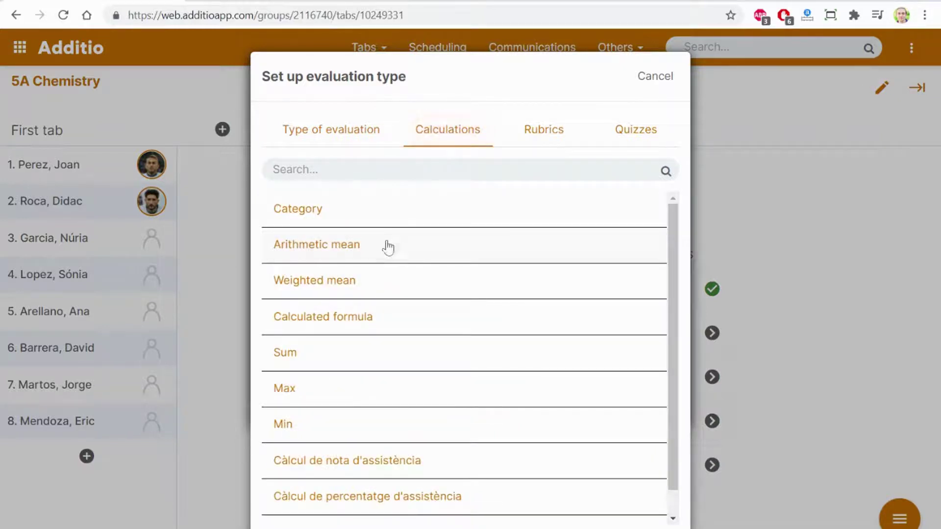
{"action": "left_click", "coordinate": [359, 219]}
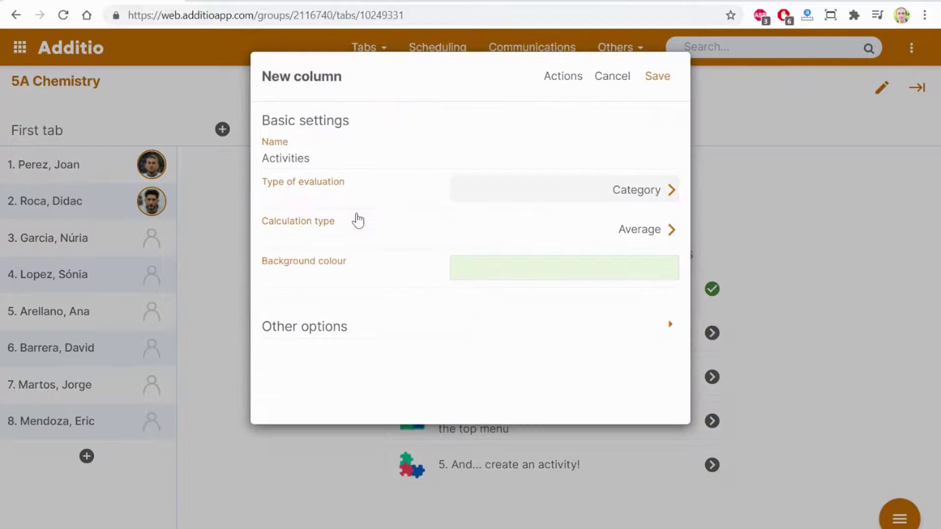
{"action": "left_click", "coordinate": [659, 76]}
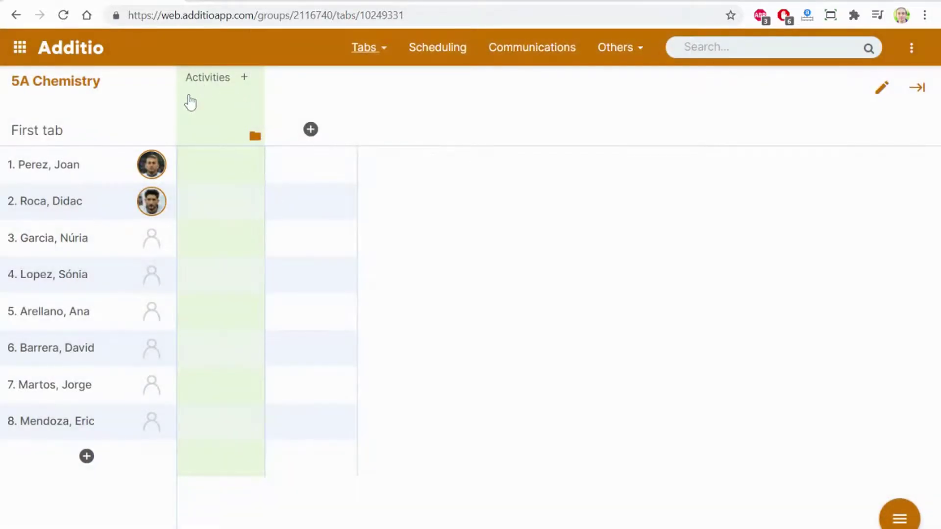
Add Test 1 under Activities with the 0 - 10 numerical selector and default value 5
{"action": "left_click", "coordinate": [244, 87]}
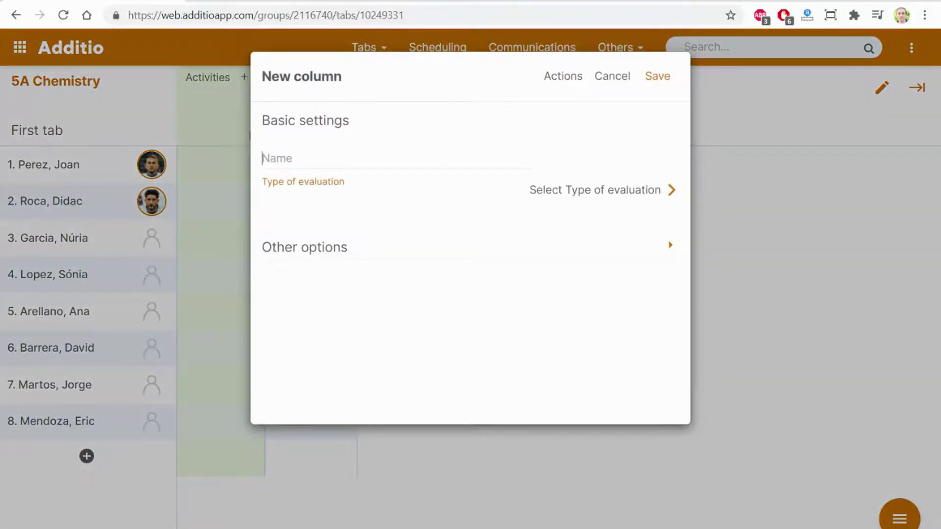
{"action": "type", "text": "Test 1"}
{"action": "left_click", "coordinate": [620, 190]}
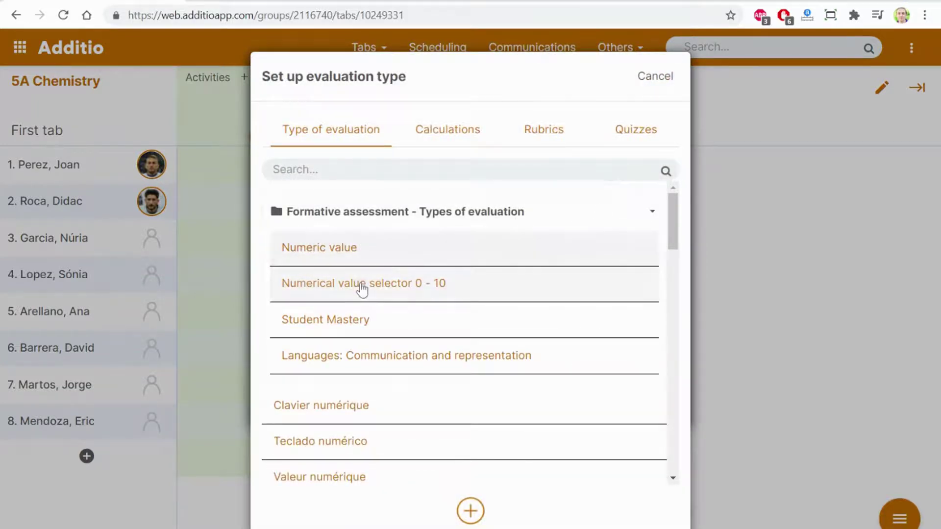
{"action": "left_click", "coordinate": [406, 291]}
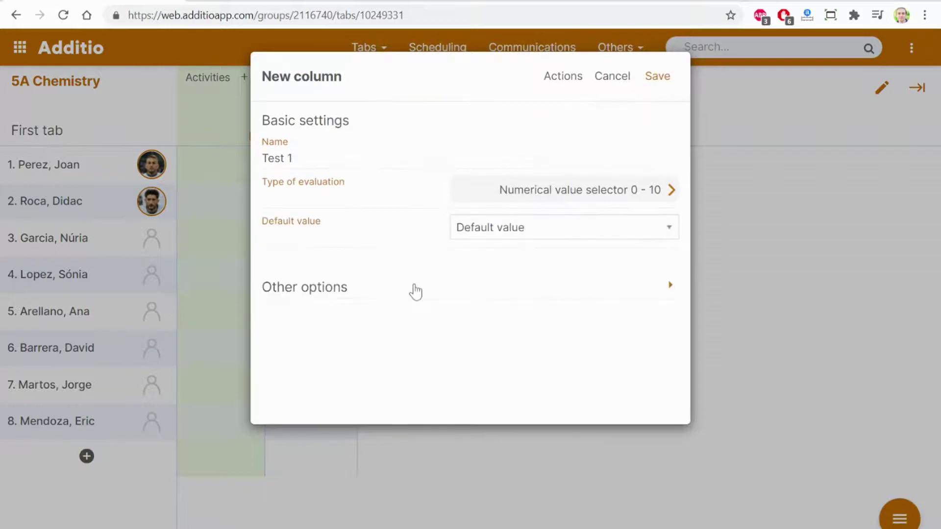
{"action": "left_click", "coordinate": [493, 237]}
{"action": "scroll", "coordinate": [511, 318], "scroll_direction": "down", "scroll_amount": 20}
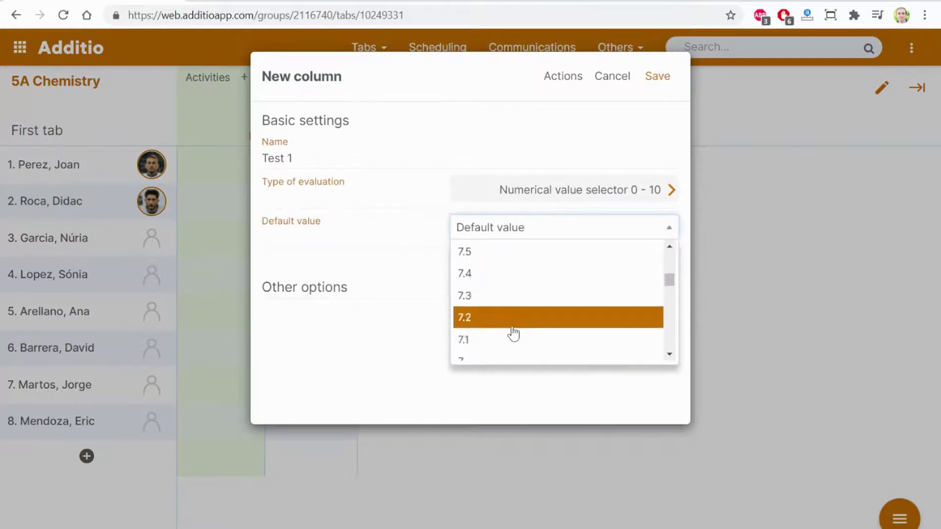
{"action": "scroll", "coordinate": [510, 323], "scroll_direction": "down", "scroll_amount": 4}
{"action": "scroll", "coordinate": [500, 296], "scroll_direction": "up", "scroll_amount": 2}
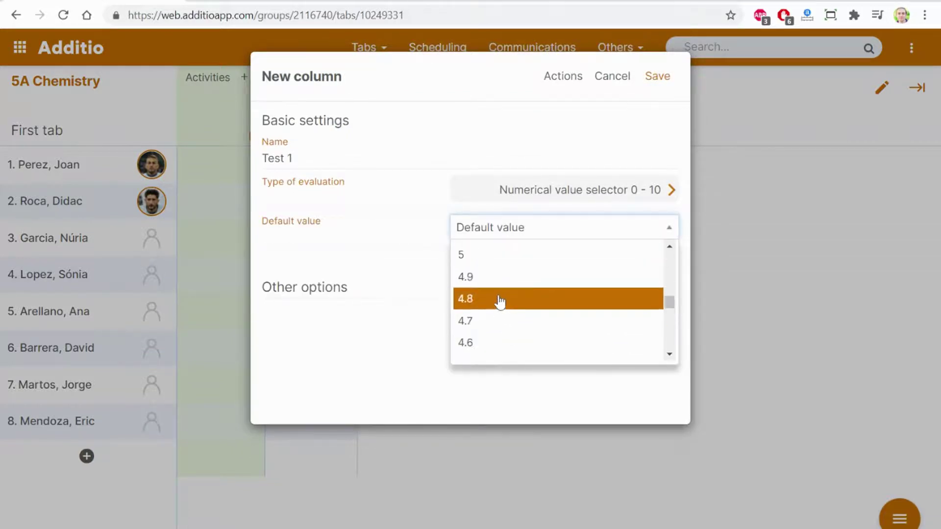
{"action": "left_click", "coordinate": [503, 267]}
{"action": "left_click", "coordinate": [656, 77]}
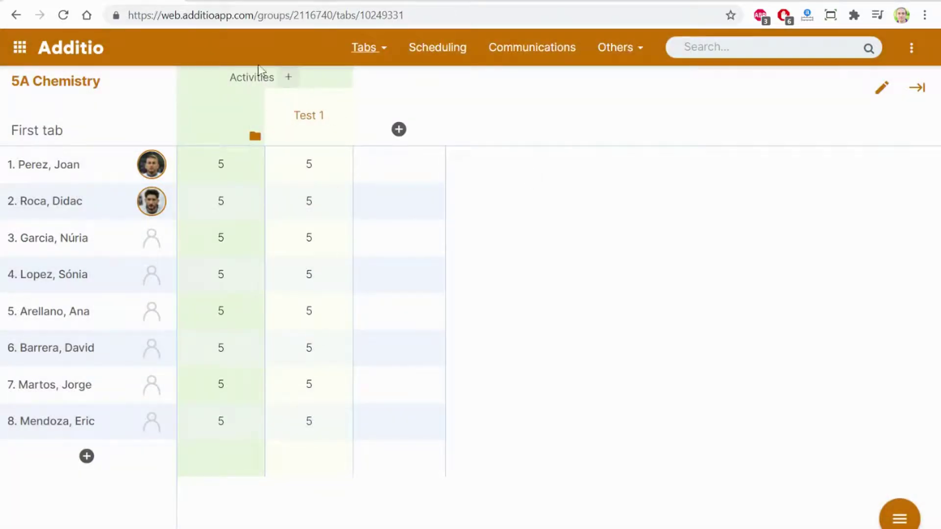
Add an Observations column to Activities, type Student Mastery, defaulting to Approaching Mastery - 4
{"action": "left_click", "coordinate": [289, 78]}
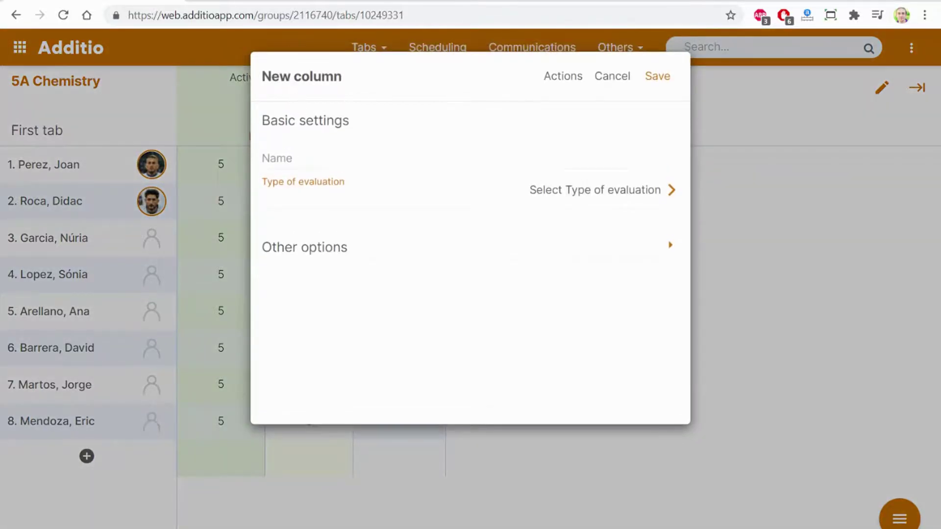
{"action": "type", "text": "Observations"}
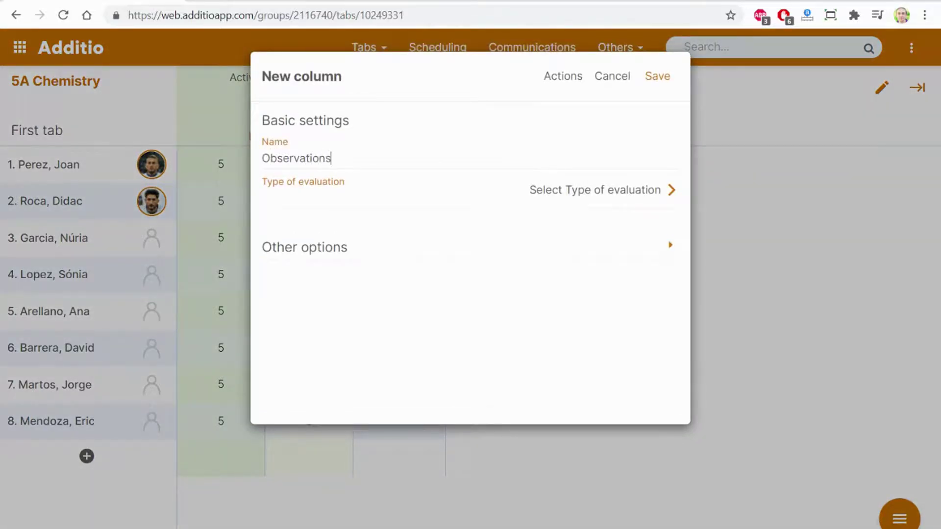
{"action": "left_click", "coordinate": [591, 205]}
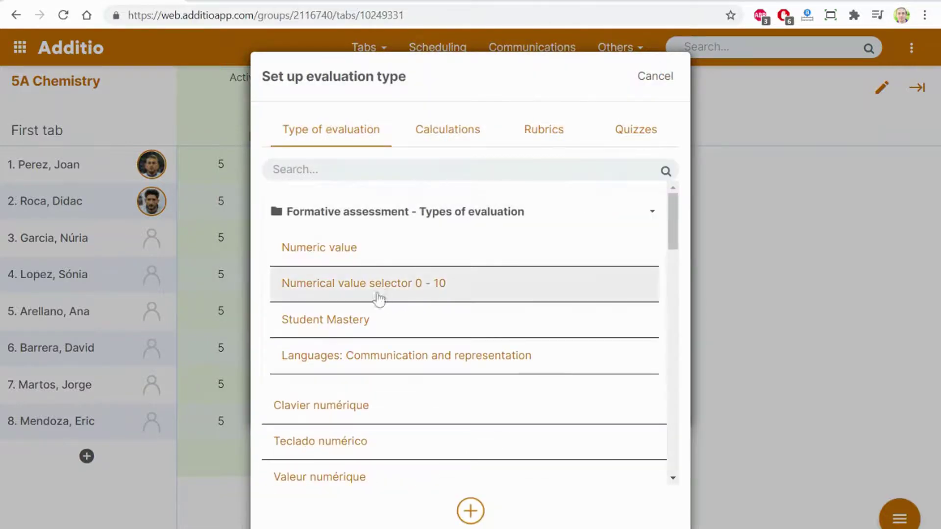
{"action": "left_click", "coordinate": [356, 325]}
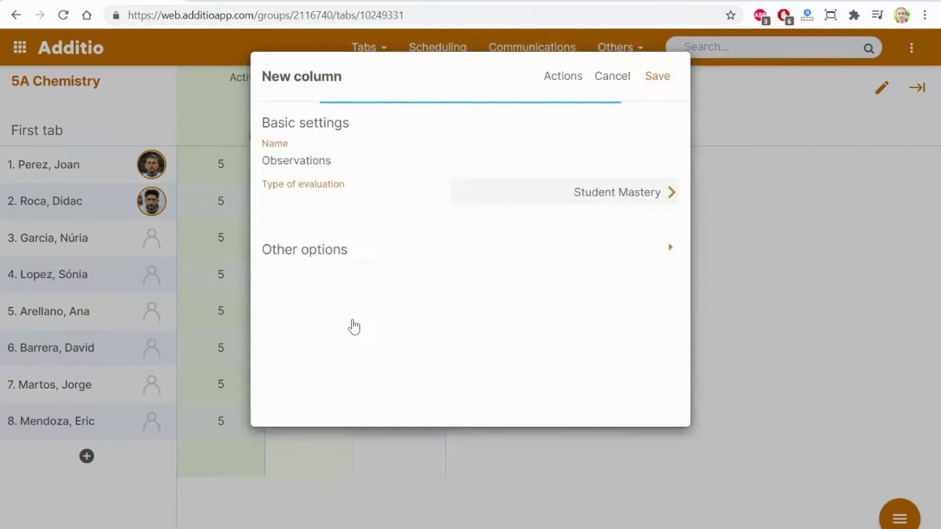
{"action": "left_click", "coordinate": [563, 237]}
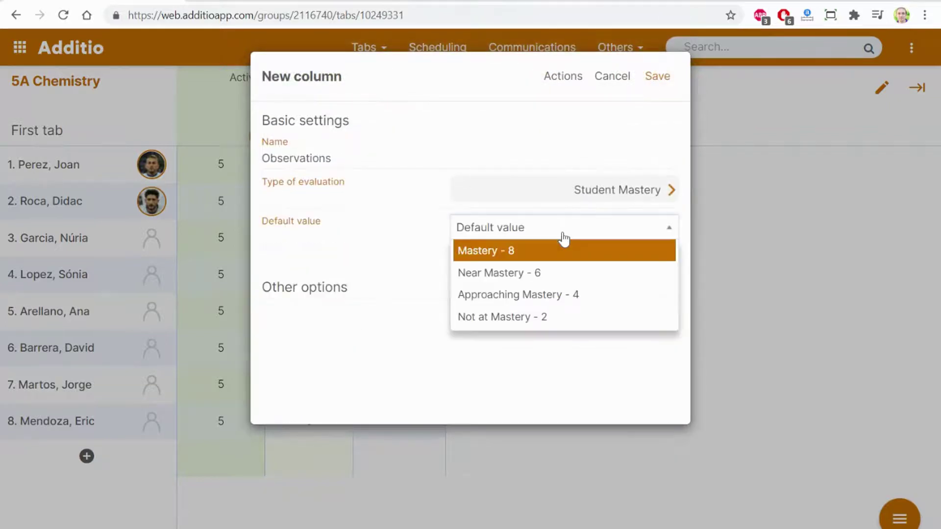
{"action": "left_click", "coordinate": [553, 294]}
{"action": "left_click", "coordinate": [657, 78]}
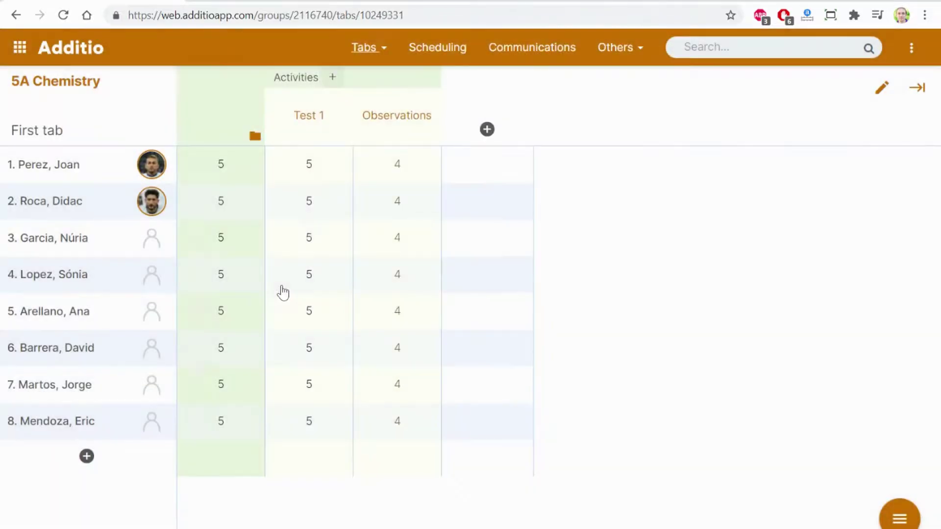
Rate students 1–2 Near Mastery, student 3 Not at Mastery and student 4 Mastery
{"action": "left_click", "coordinate": [399, 167]}
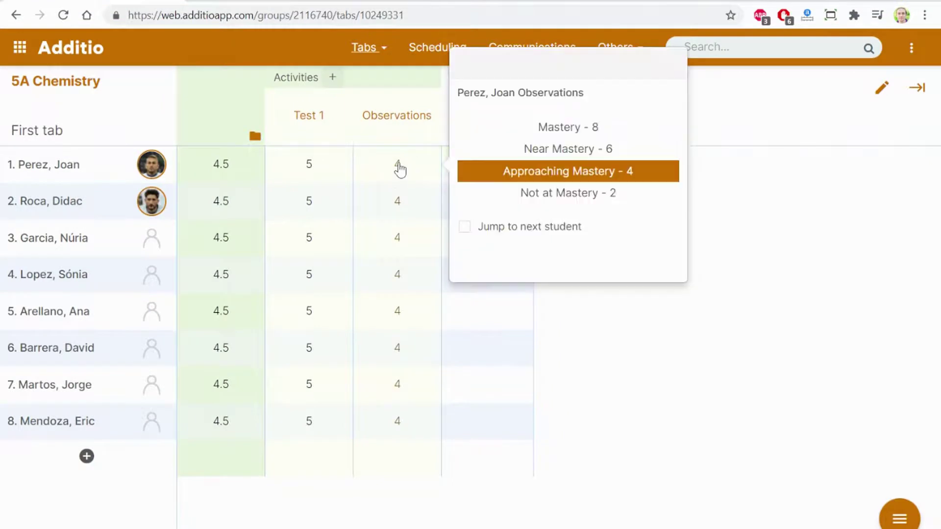
{"action": "left_click", "coordinate": [527, 153]}
{"action": "left_click", "coordinate": [392, 211]}
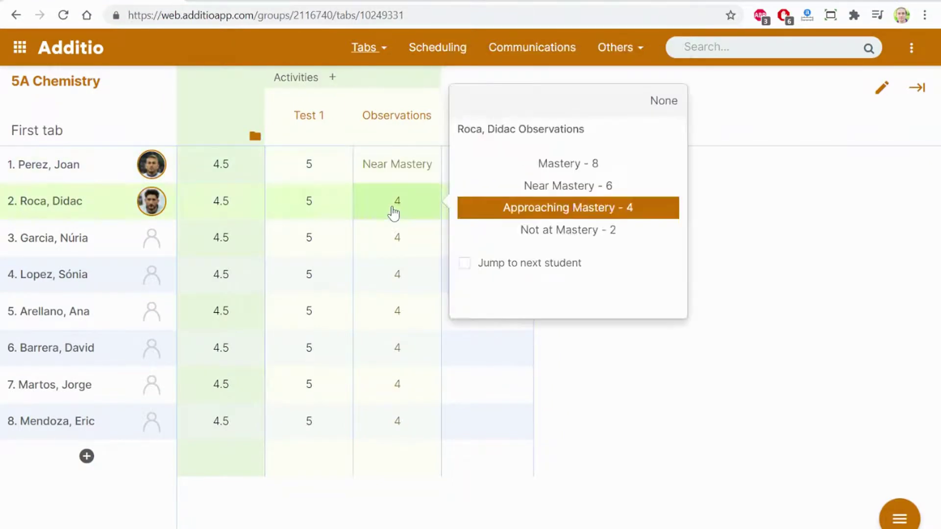
{"action": "left_click", "coordinate": [533, 185]}
{"action": "left_click", "coordinate": [388, 256]}
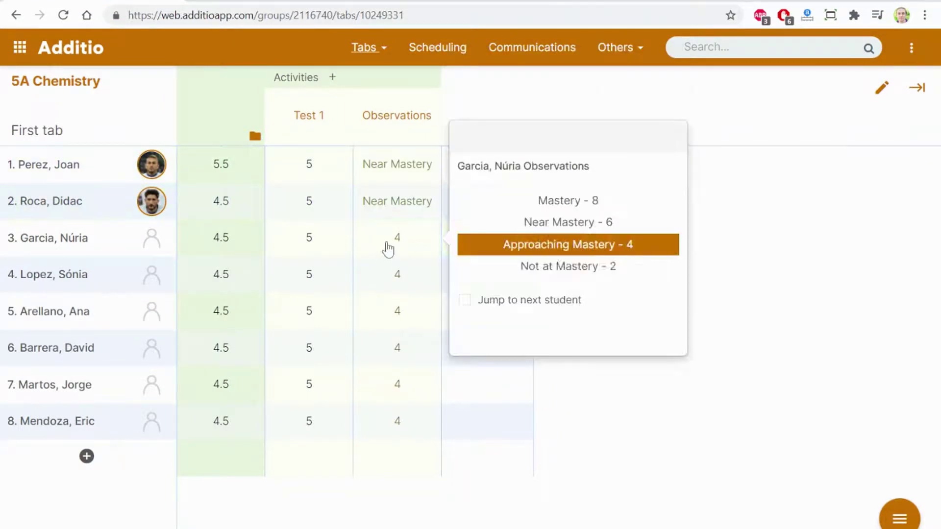
{"action": "left_click", "coordinate": [539, 270]}
{"action": "left_click", "coordinate": [437, 283]}
{"action": "left_click", "coordinate": [550, 238]}
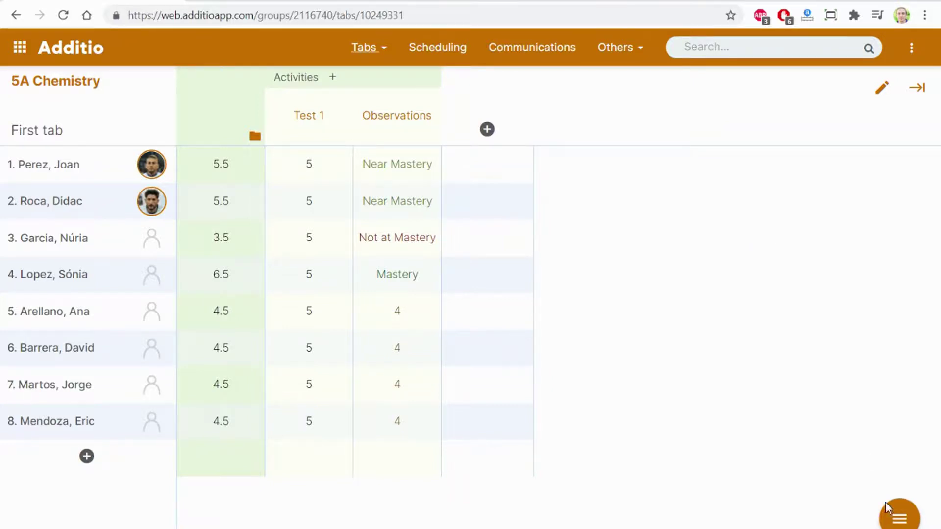
Add today's 5A Chemistry attendance session, marking student 3 justified delay and student 6 absent
{"action": "left_click", "coordinate": [899, 522]}
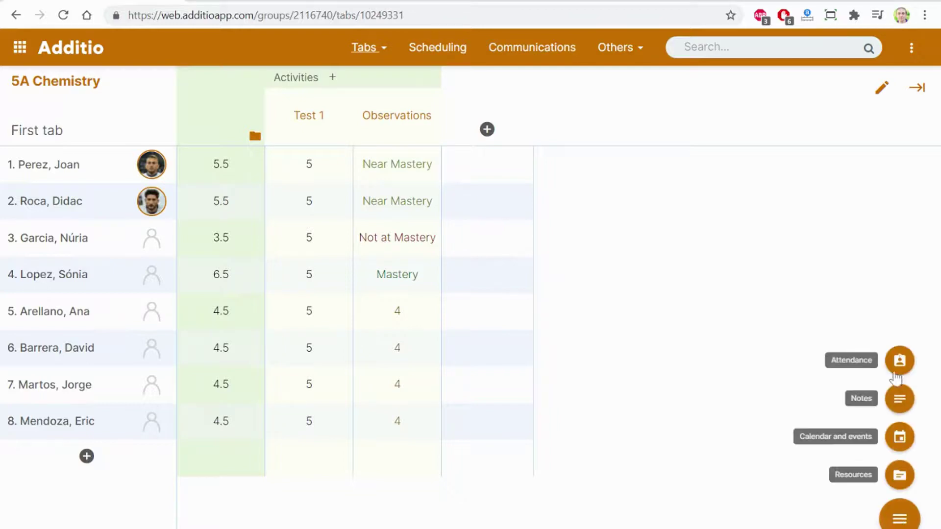
{"action": "left_click", "coordinate": [899, 363]}
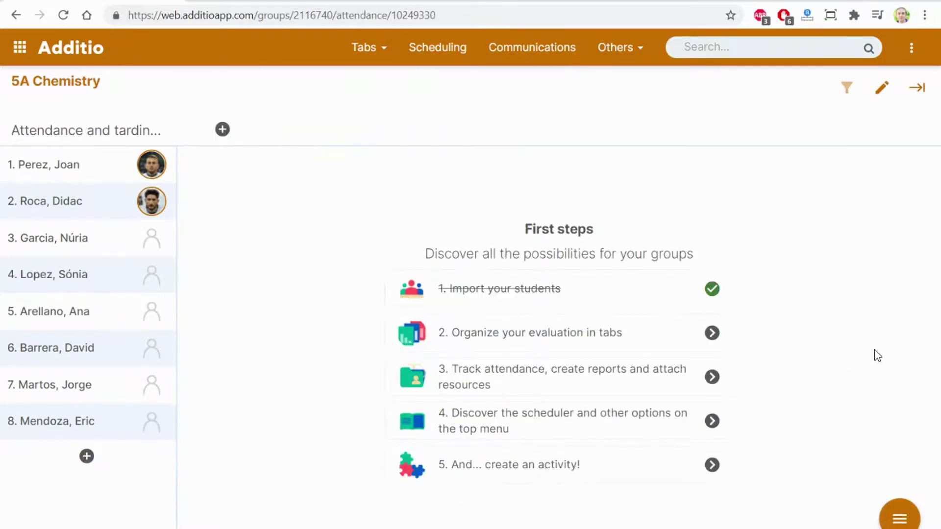
{"action": "left_click", "coordinate": [223, 130]}
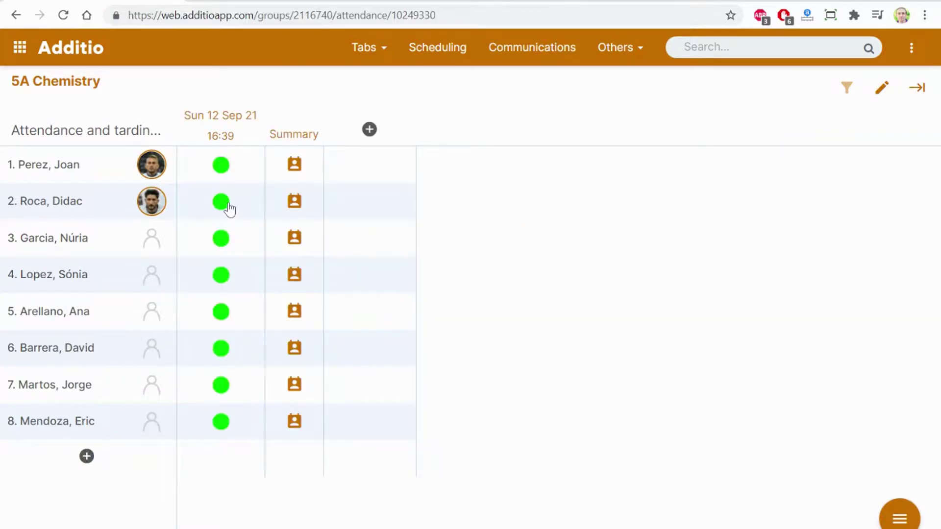
{"action": "left_click", "coordinate": [226, 251]}
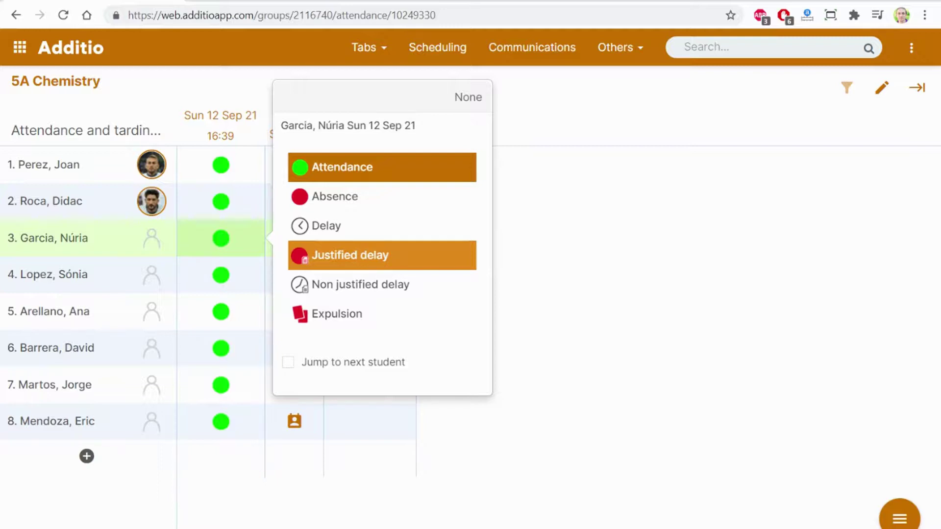
{"action": "left_click", "coordinate": [343, 255]}
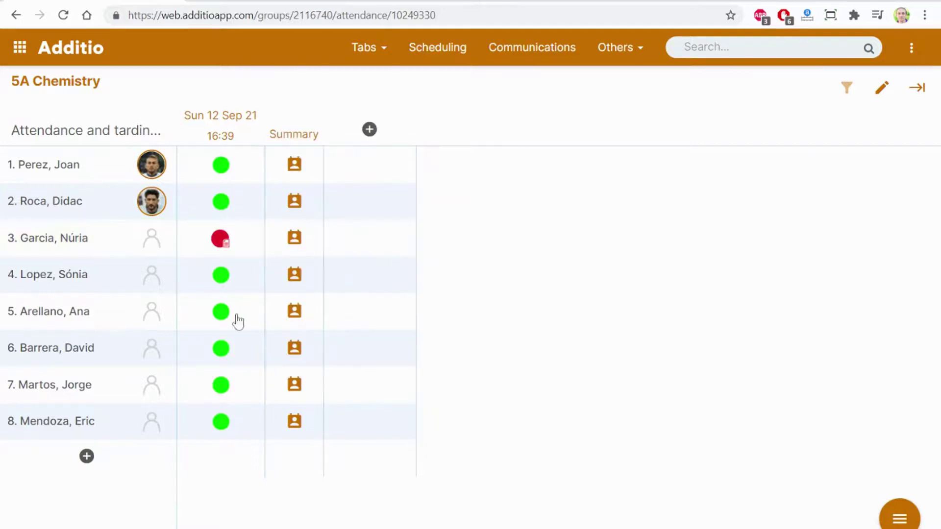
{"action": "left_click", "coordinate": [220, 350]}
{"action": "left_click", "coordinate": [365, 309]}
Review the third student's attendance summary, then confirm the attendance date range filter
{"action": "left_click", "coordinate": [293, 241]}
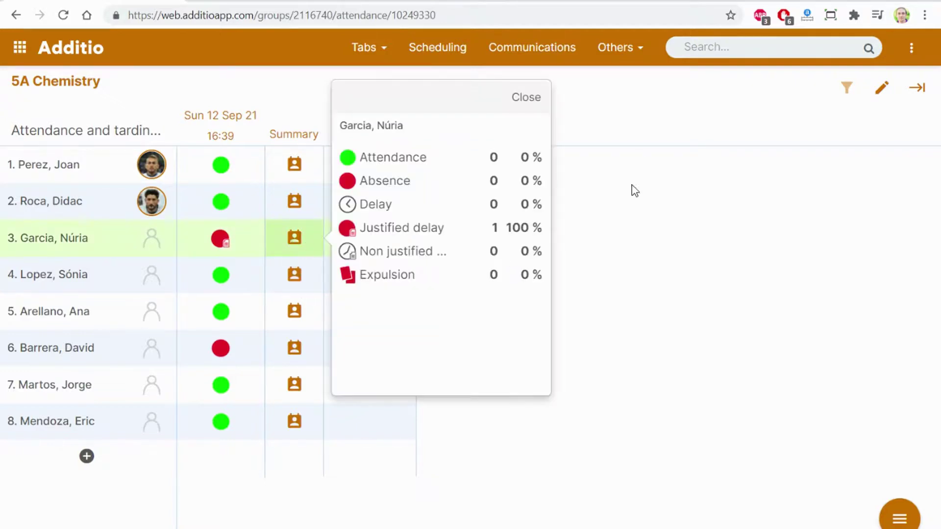
{"action": "left_click", "coordinate": [527, 98]}
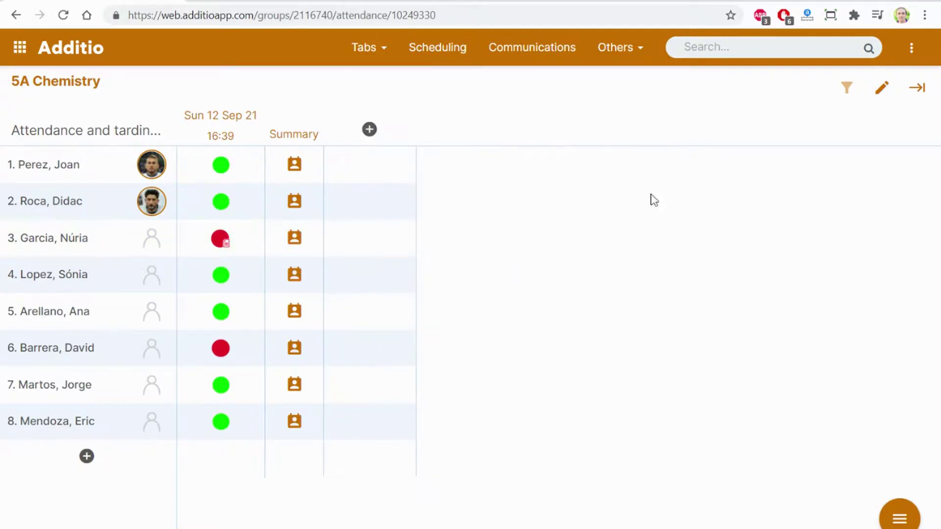
{"action": "left_click", "coordinate": [851, 97]}
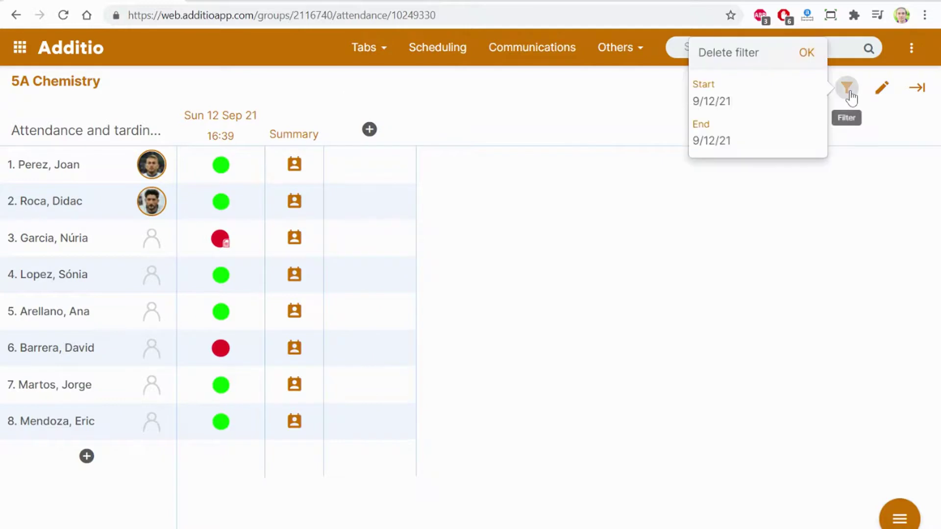
{"action": "left_click", "coordinate": [806, 53]}
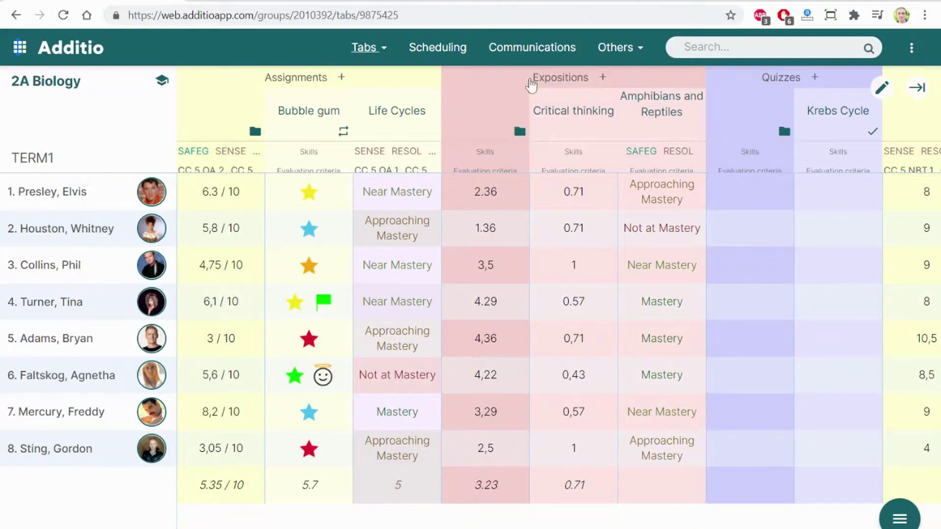
Fold the Expositions group into a single column, then unfold it again
{"action": "left_click", "coordinate": [520, 132]}
{"action": "left_click", "coordinate": [577, 159]}
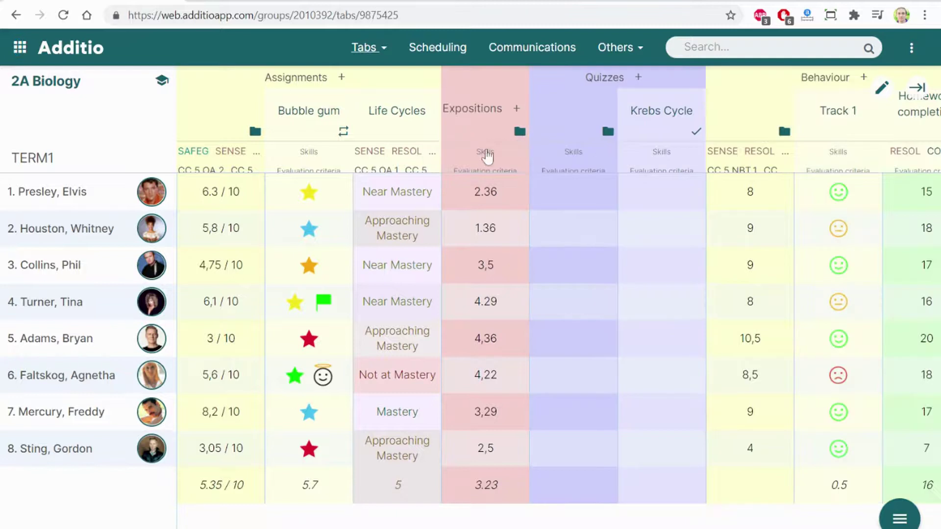
{"action": "left_click", "coordinate": [520, 132]}
{"action": "left_click", "coordinate": [575, 163]}
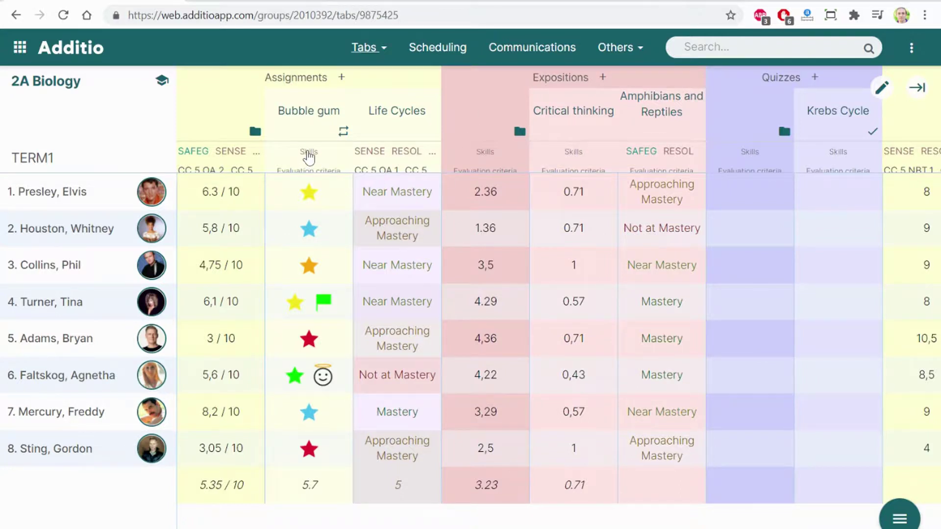
Save Bubble gum's linked skills and bring up the Week 37 weekly scheduling planner
{"action": "left_click", "coordinate": [308, 153]}
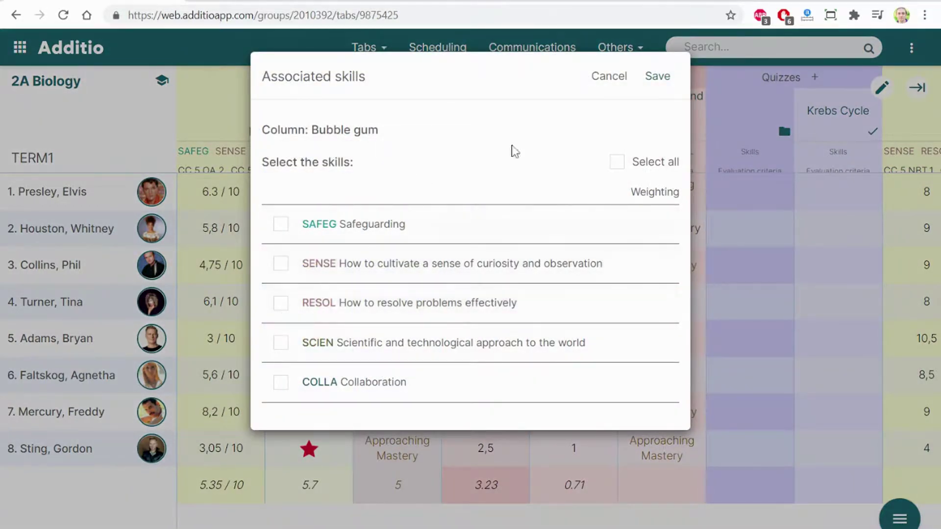
{"action": "left_click", "coordinate": [654, 77]}
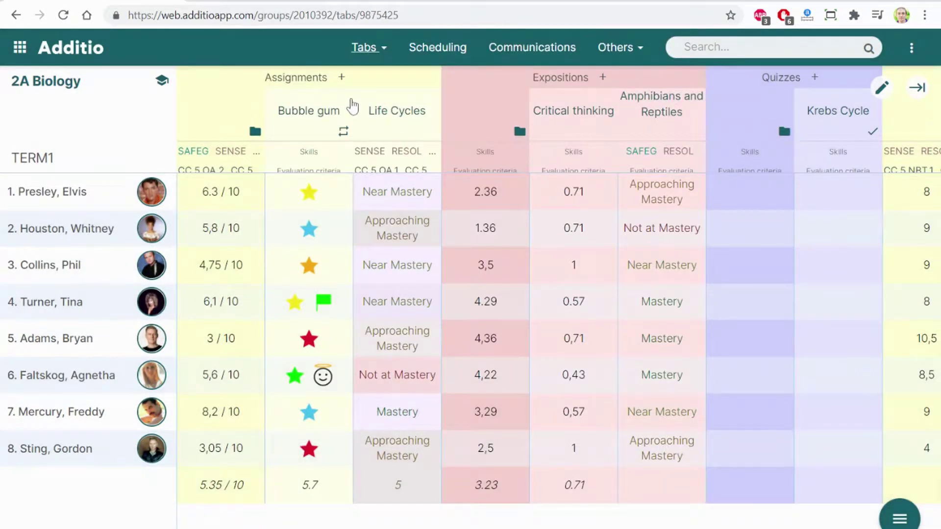
{"action": "left_click", "coordinate": [438, 48]}
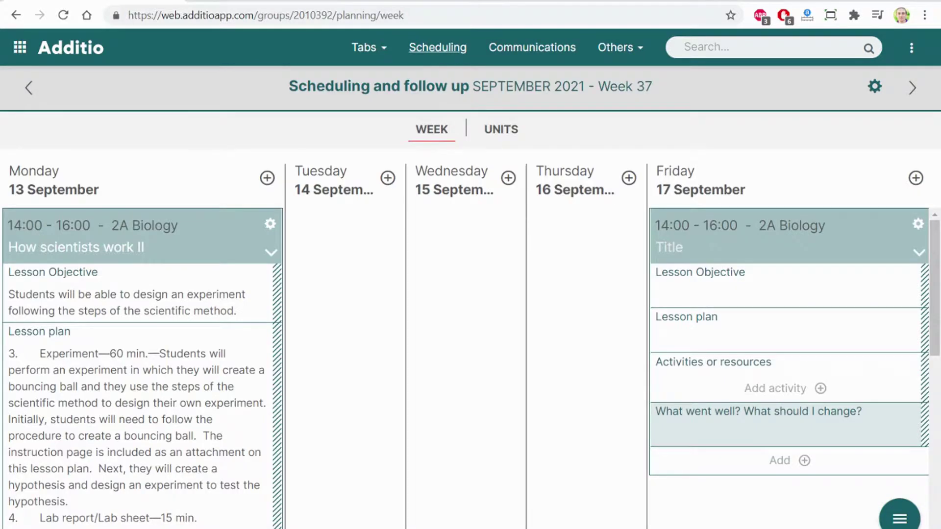
Scroll through Week 37's schedule, then show the Units view with How scientists work II
{"action": "scroll", "coordinate": [185, 290], "scroll_direction": "down", "scroll_amount": 8}
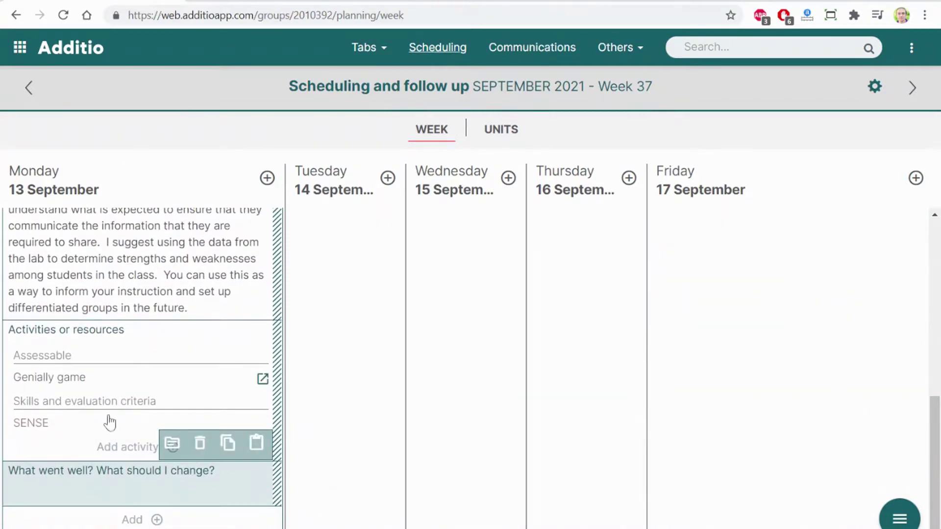
{"action": "scroll", "coordinate": [489, 231], "scroll_direction": "up", "scroll_amount": 6}
{"action": "scroll", "coordinate": [489, 230], "scroll_direction": "up", "scroll_amount": 2}
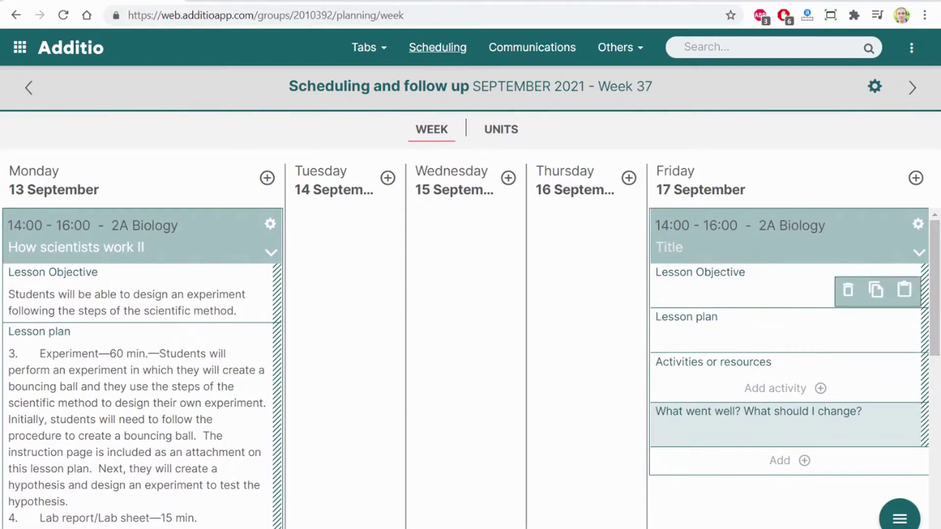
{"action": "left_click", "coordinate": [504, 139]}
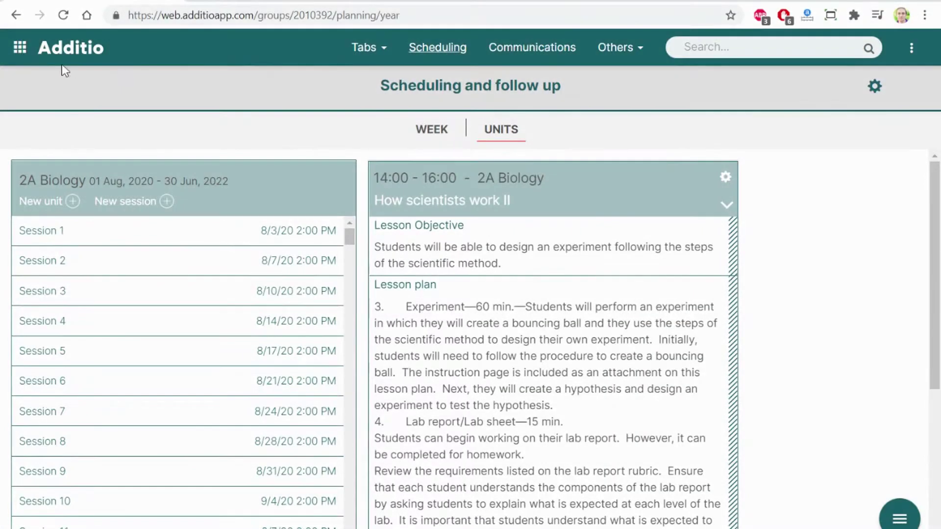
Inspect the Animals Do Karate Too planning, then return to the Plannings list
{"action": "left_click", "coordinate": [20, 47]}
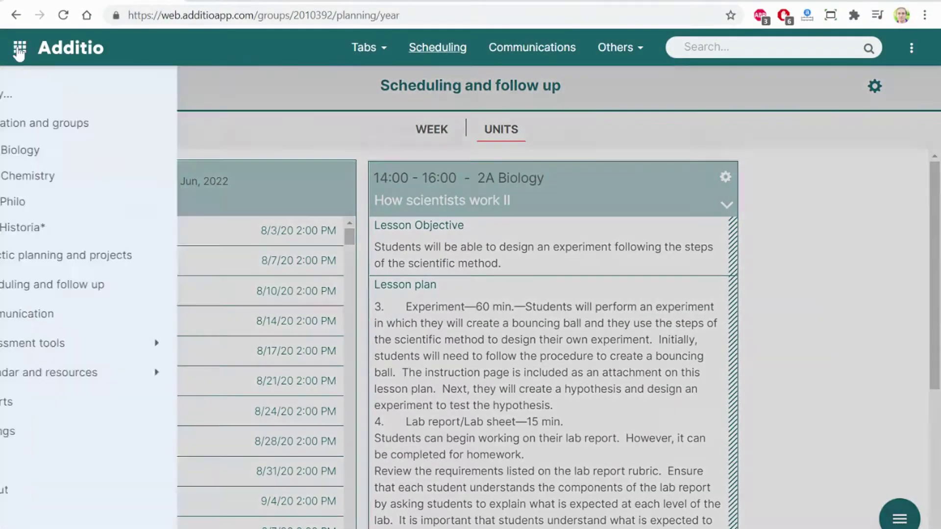
{"action": "left_click", "coordinate": [137, 263]}
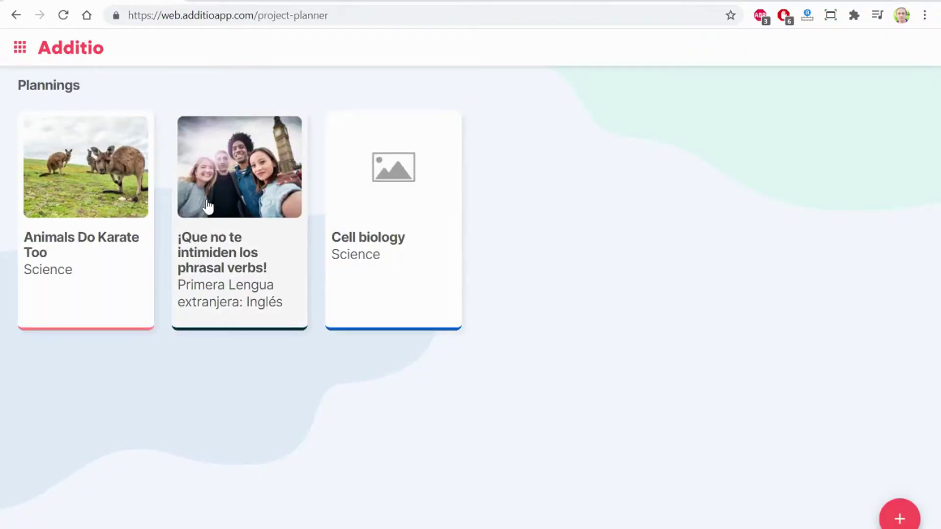
{"action": "left_click", "coordinate": [93, 185]}
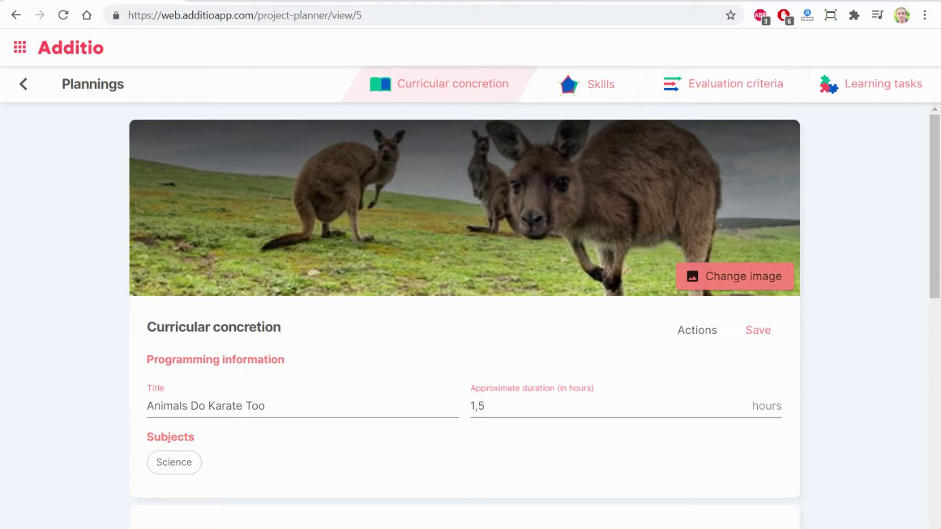
{"action": "left_click", "coordinate": [23, 86]}
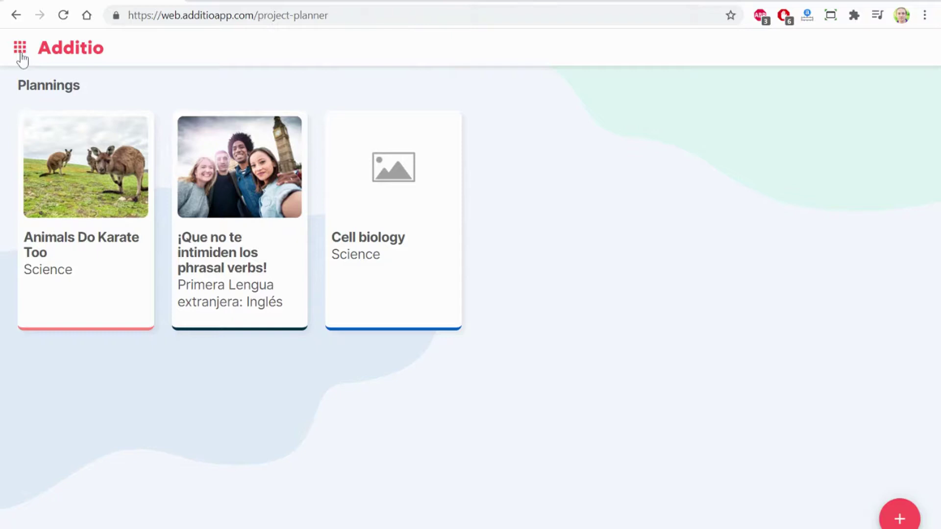
{"action": "left_click", "coordinate": [20, 53]}
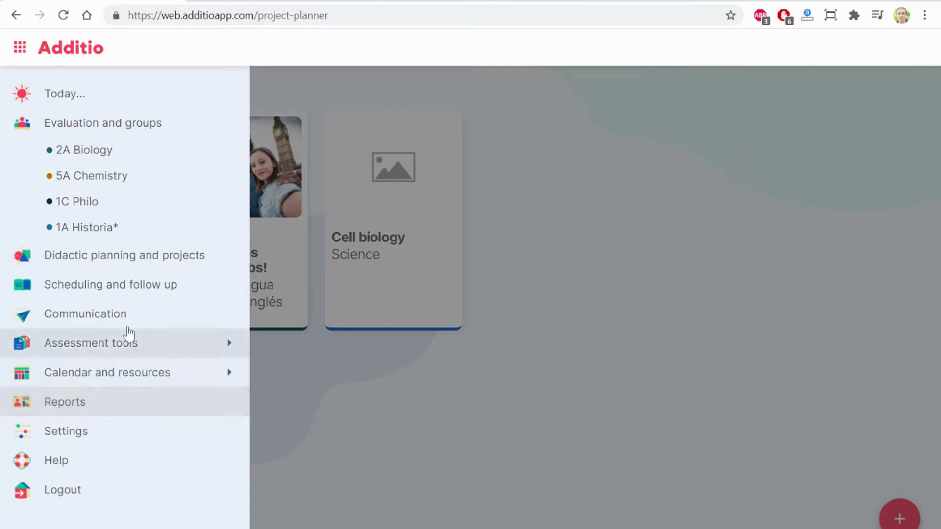
Create a 1ST TERM tab in 1C Philo with matching content title, then return to First tab
{"action": "left_click", "coordinate": [132, 150]}
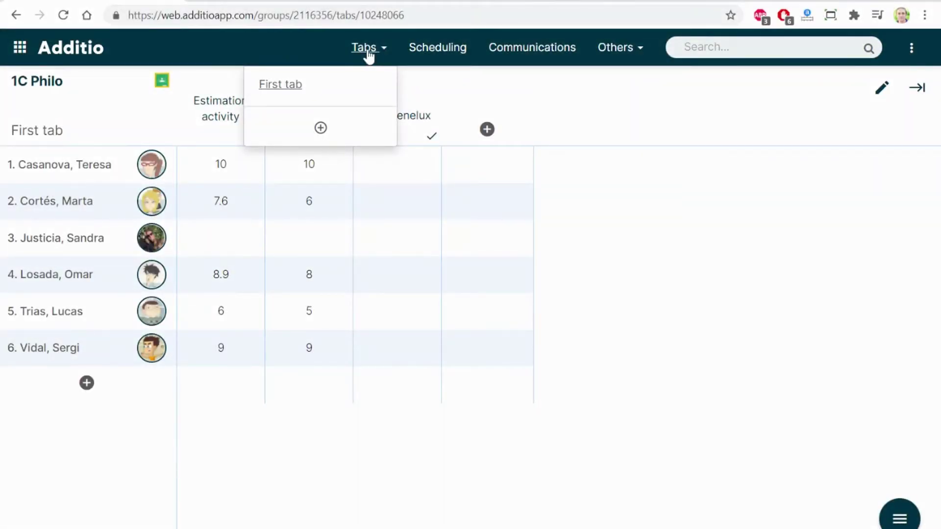
{"action": "left_click", "coordinate": [321, 129]}
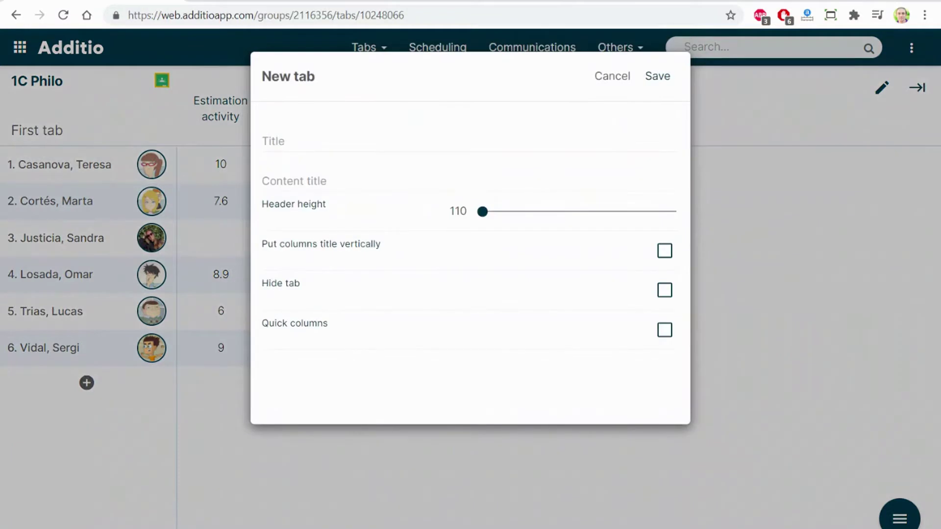
{"action": "type", "text": "1ST TERM"}
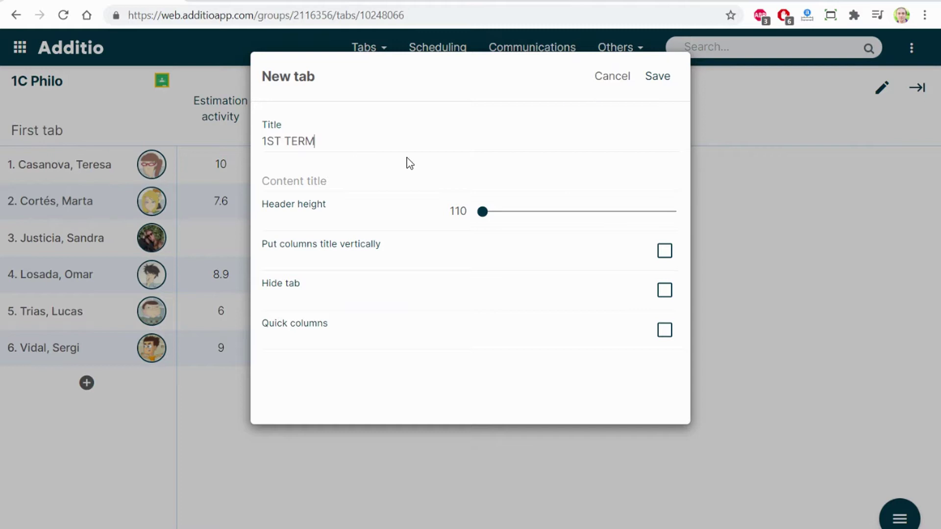
{"action": "key", "text": "ctrl+a"}
{"action": "left_click", "coordinate": [280, 189]}
{"action": "type", "text": "1ST TERM"}
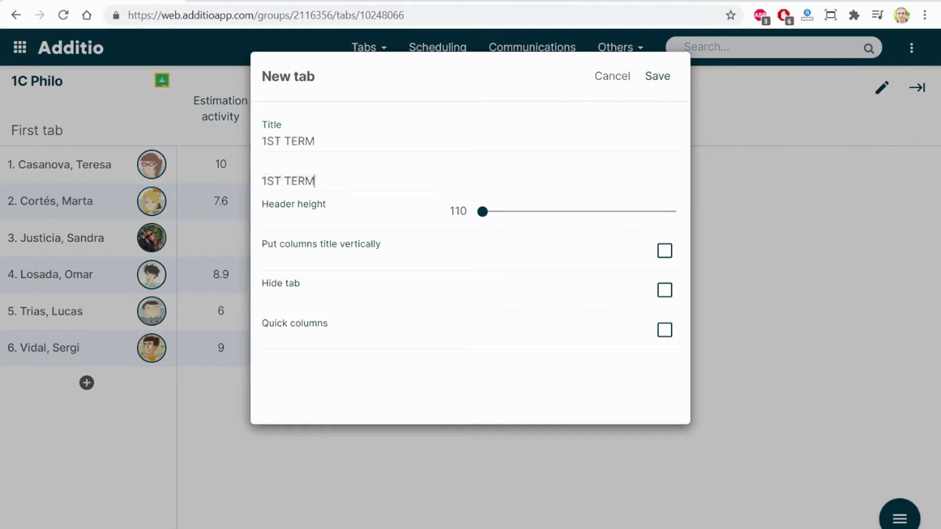
{"action": "left_click", "coordinate": [659, 78]}
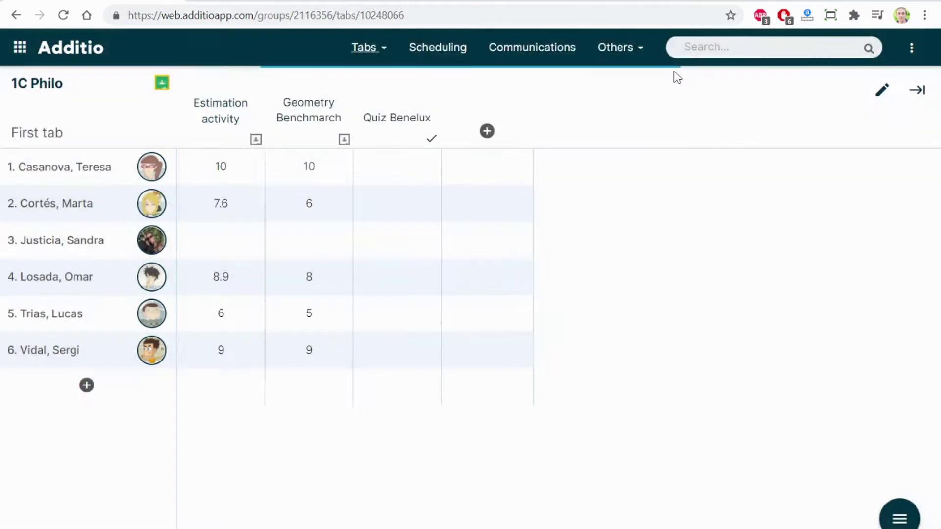
{"action": "left_click", "coordinate": [380, 53]}
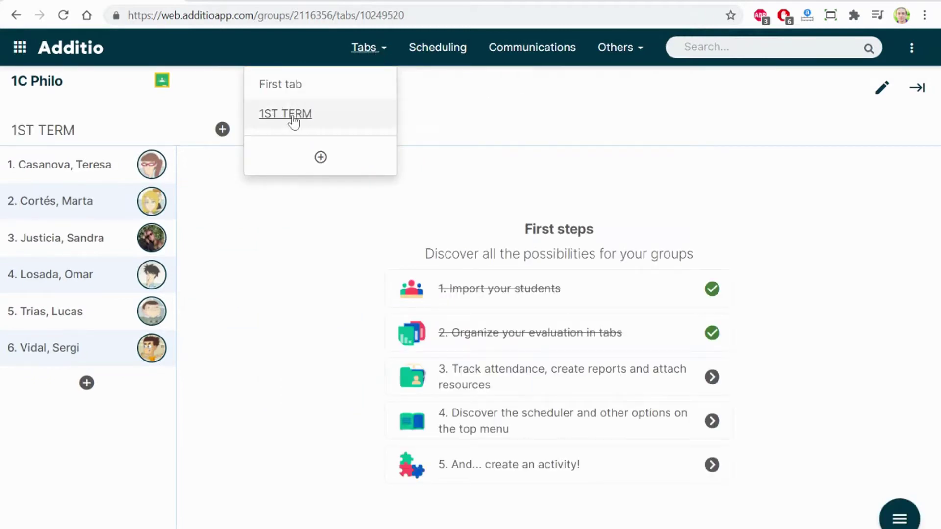
{"action": "left_click", "coordinate": [280, 87]}
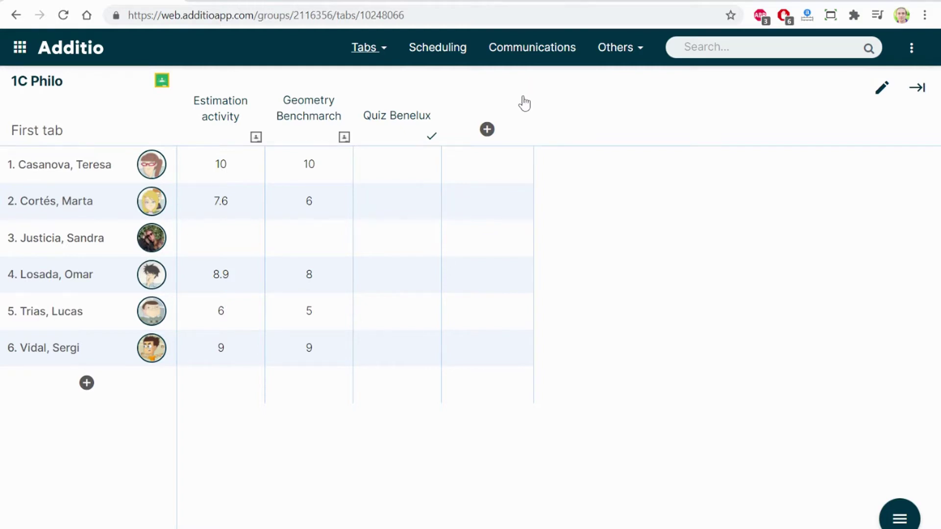
Move two students' cards to new seats in the 1C Philo seating plan
{"action": "left_click", "coordinate": [632, 53]}
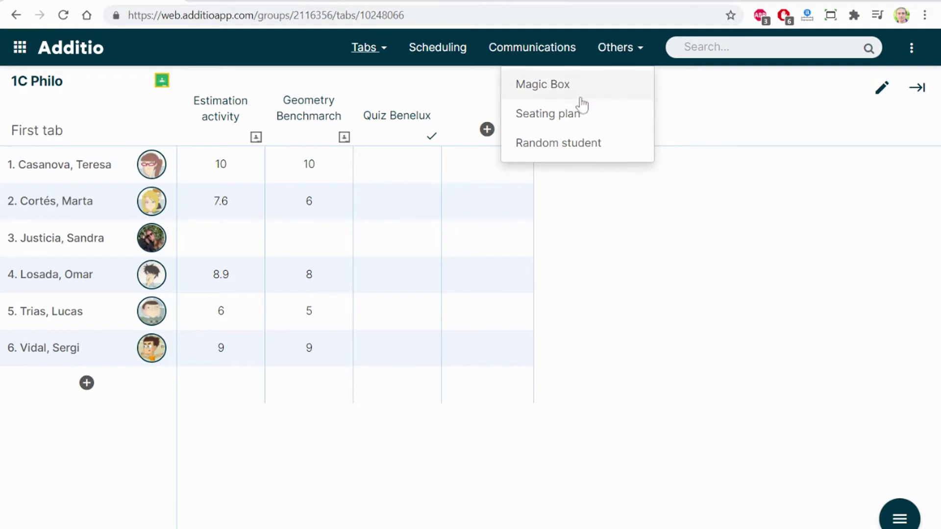
{"action": "left_click", "coordinate": [591, 122]}
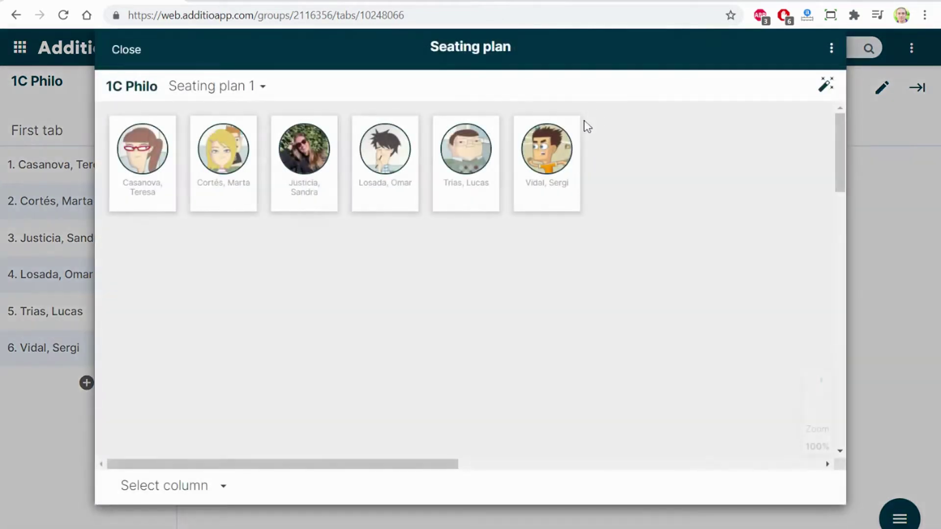
{"action": "left_click_drag", "start_coordinate": [304, 174], "coordinate": [203, 274]}
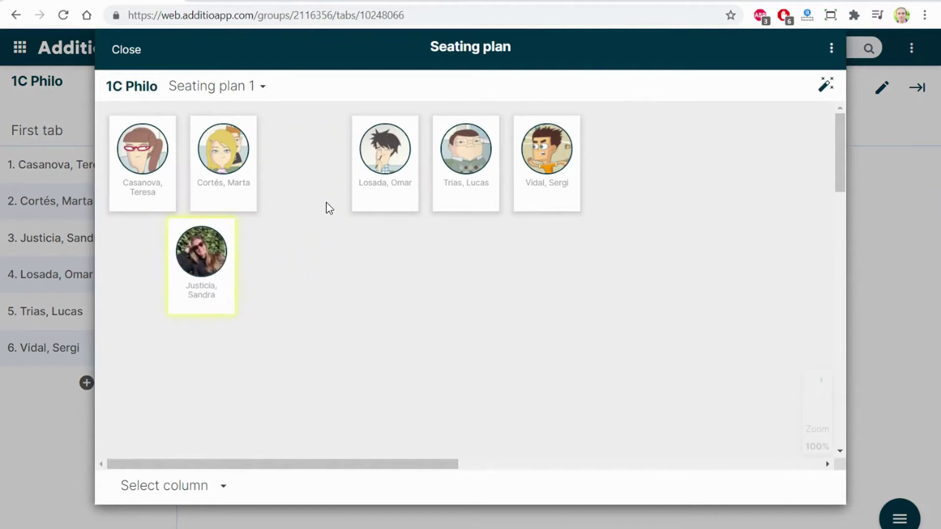
{"action": "left_click_drag", "start_coordinate": [371, 169], "coordinate": [467, 277]}
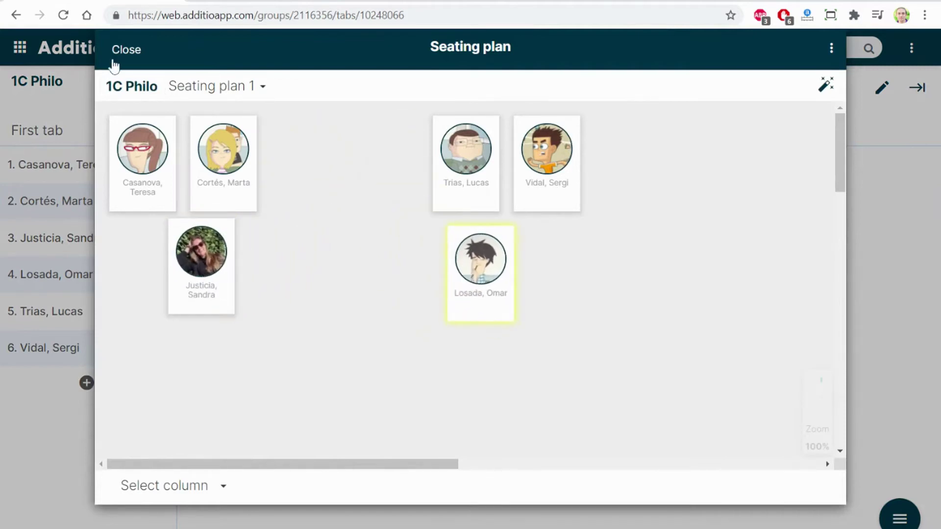
{"action": "key", "text": "Escape"}
Draw a random student from the class and dismiss the result
{"action": "left_click", "coordinate": [641, 54]}
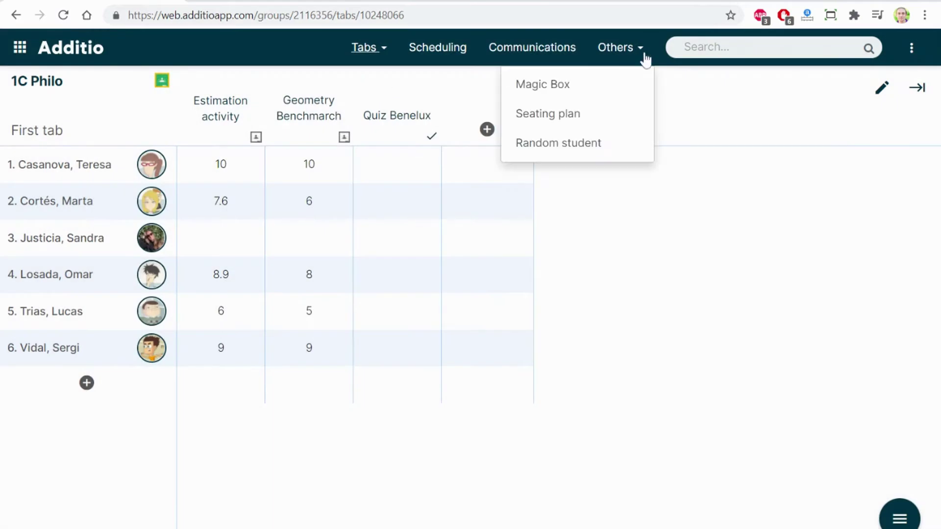
{"action": "left_click", "coordinate": [558, 142]}
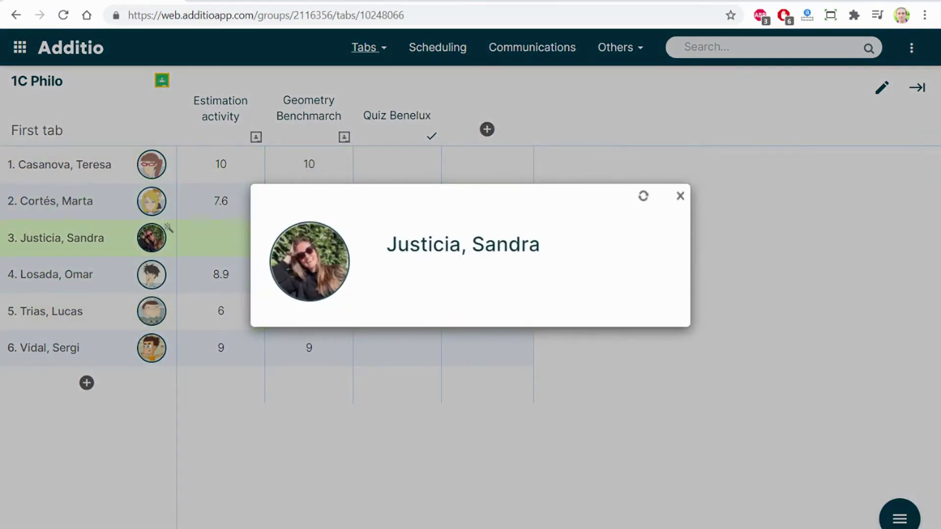
{"action": "left_click", "coordinate": [681, 196]}
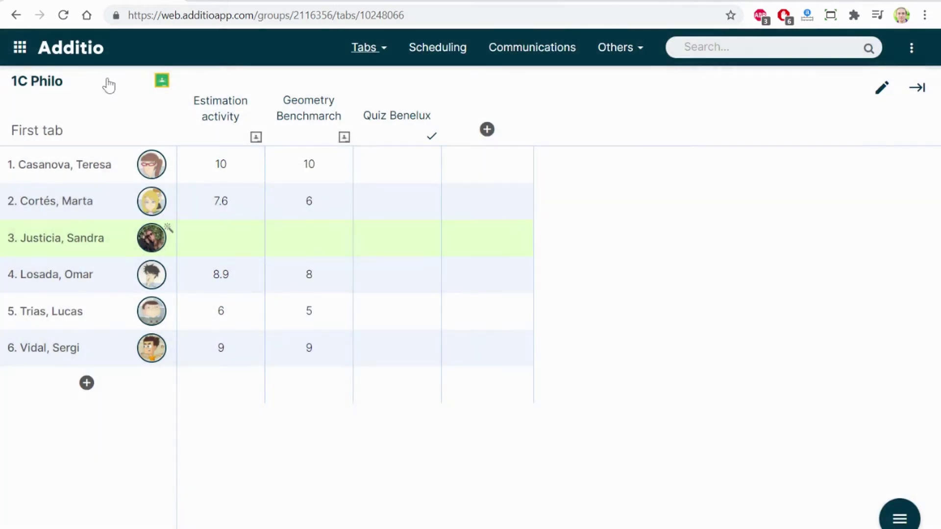
{"action": "left_click", "coordinate": [21, 47]}
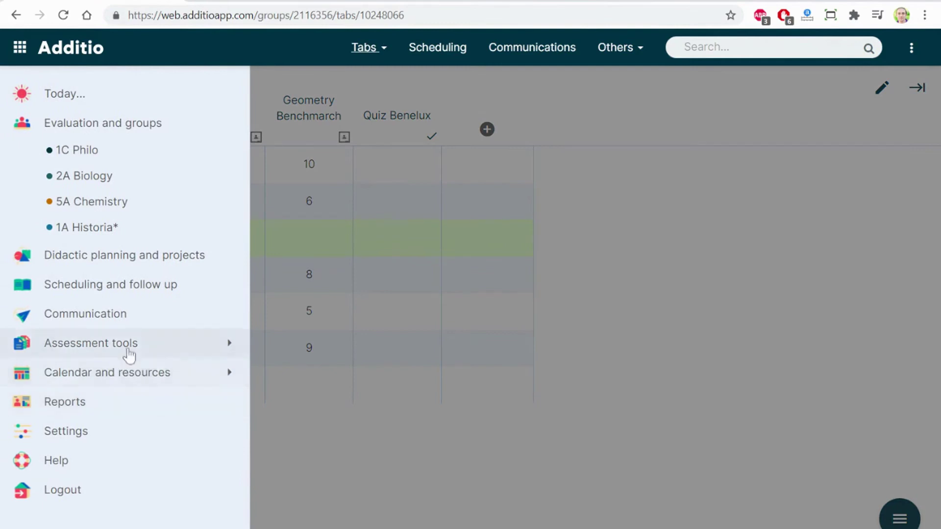
{"action": "left_click", "coordinate": [236, 353]}
{"action": "scroll", "coordinate": [236, 353], "scroll_direction": "down", "scroll_amount": 2}
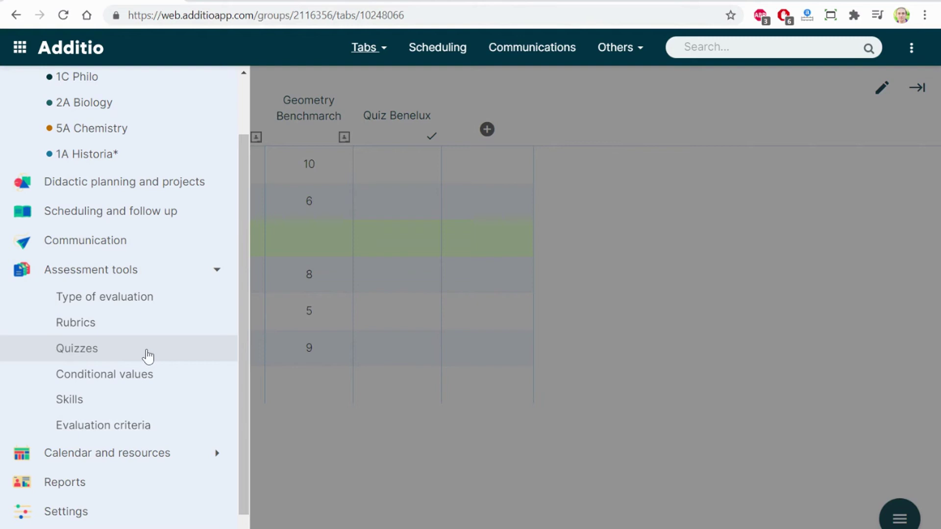
{"action": "left_click", "coordinate": [665, 309]}
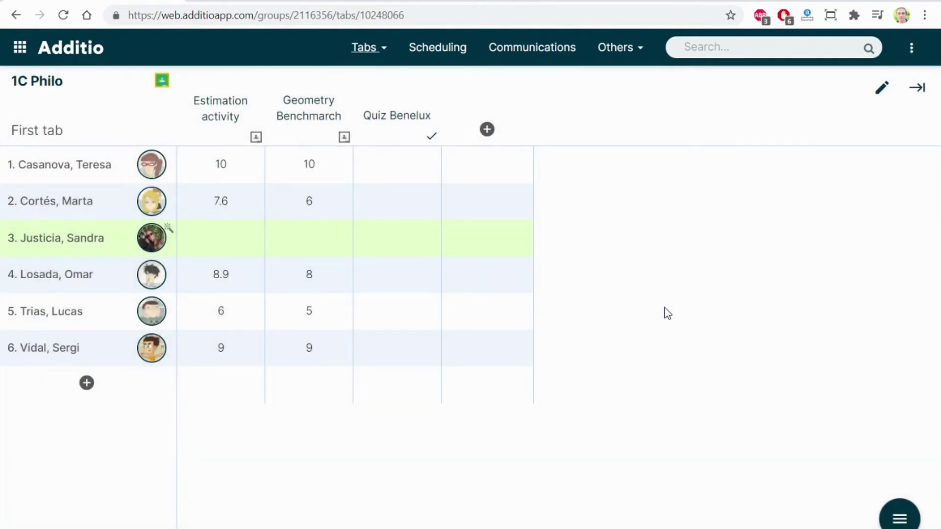